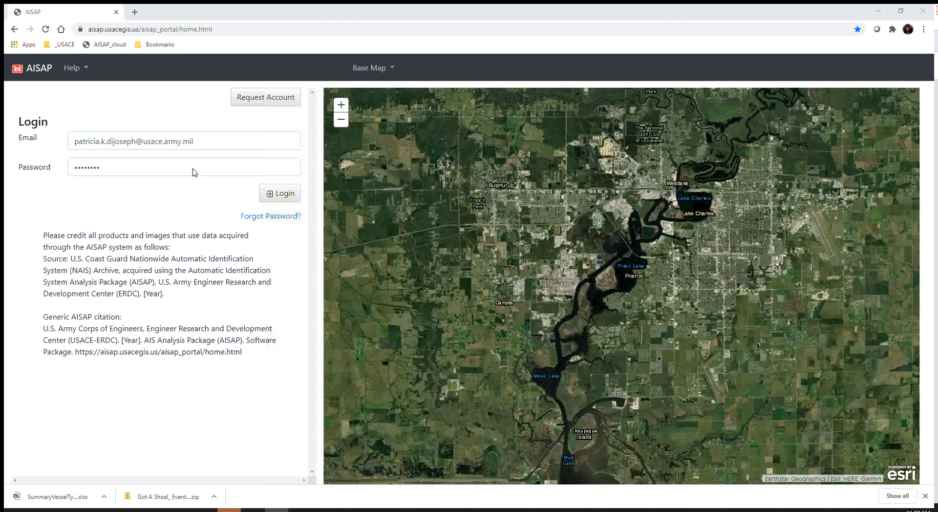
# - Log in with the prefilled credentials and open the Calcasieu Example project from the Training folder
pyautogui.click(279, 194)
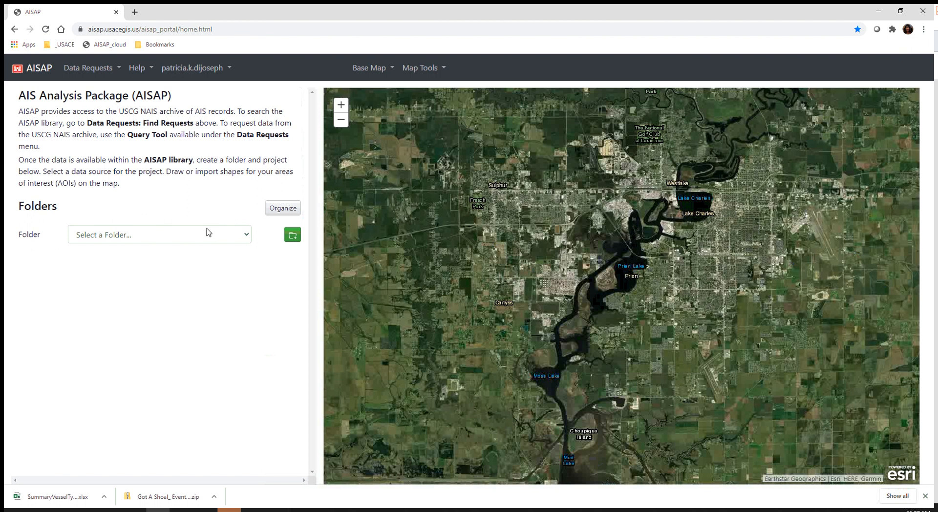
pyautogui.click(246, 235)
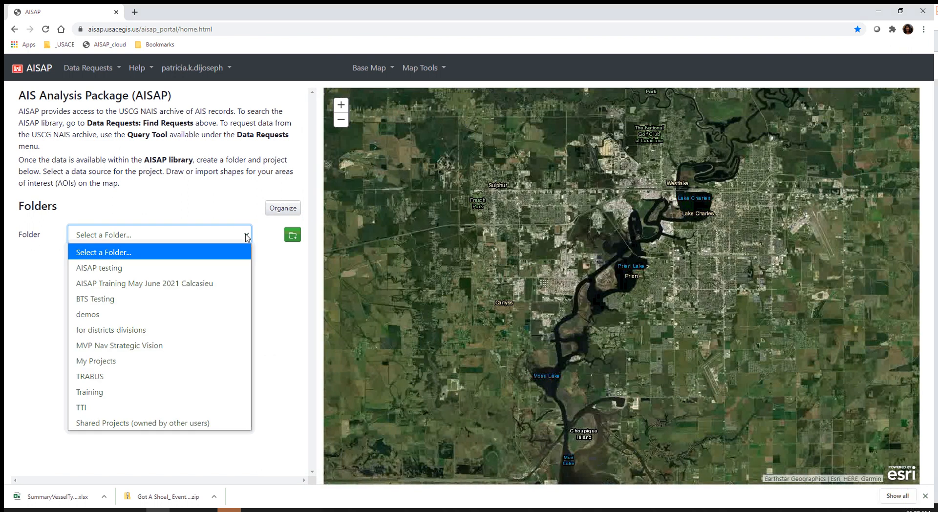
pyautogui.click(188, 391)
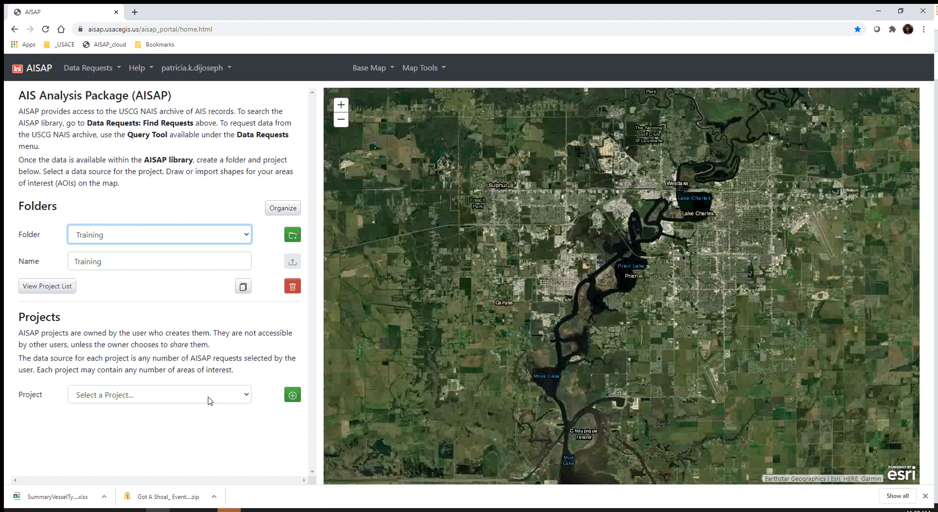
pyautogui.click(248, 397)
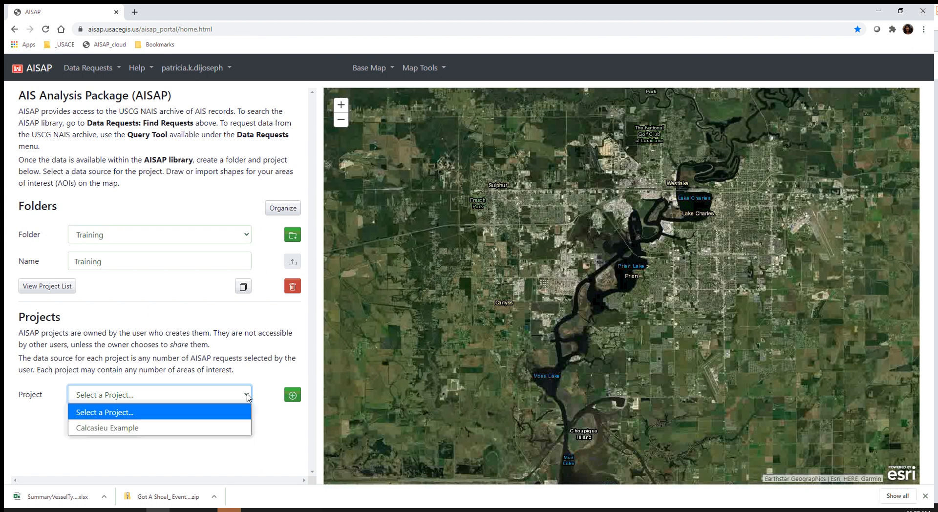
pyautogui.click(230, 430)
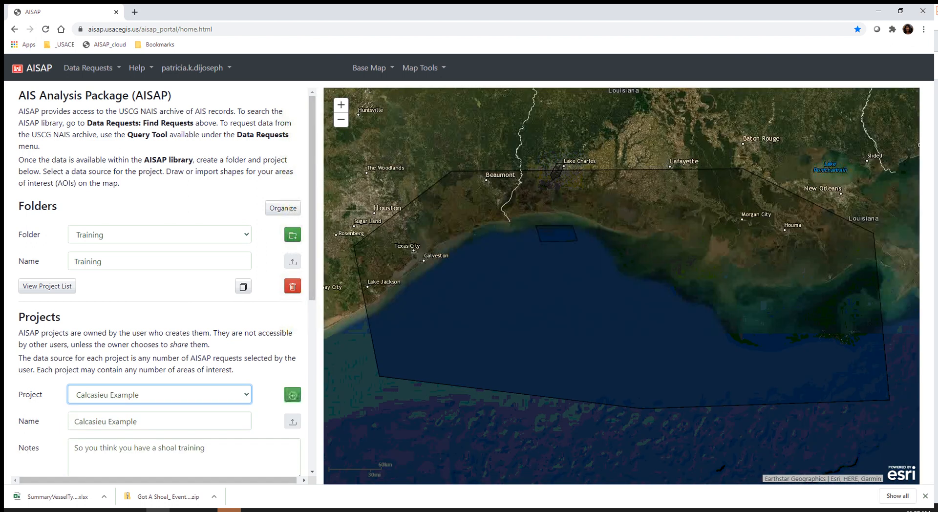
pyautogui.click(253, 510)
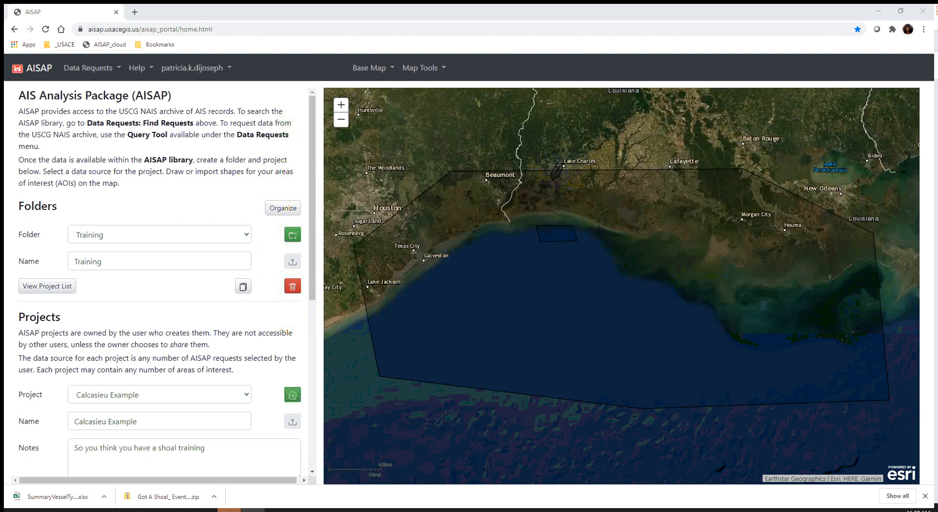
# - Open the analysis options for the project's areas of interest and display the heat map for Region
pyautogui.moveTo(314, 274); pyautogui.dragTo(316, 461)
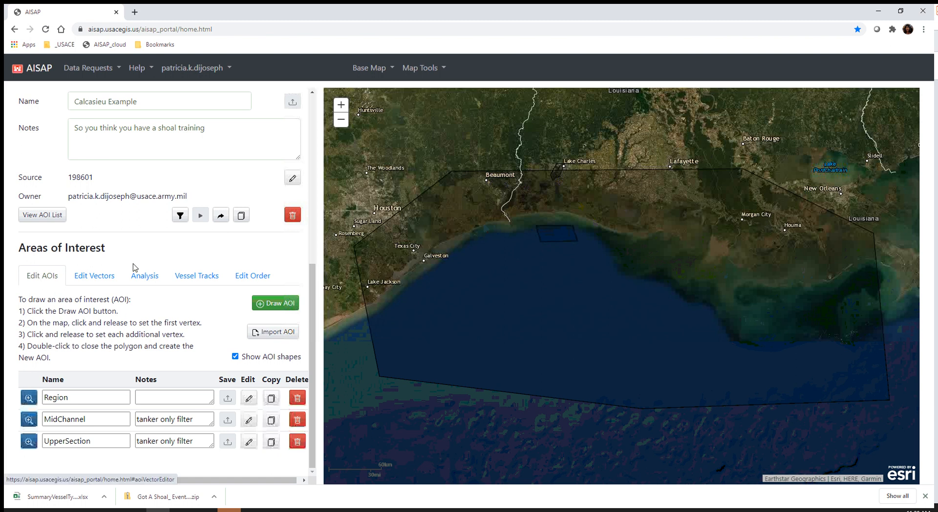
pyautogui.click(145, 276)
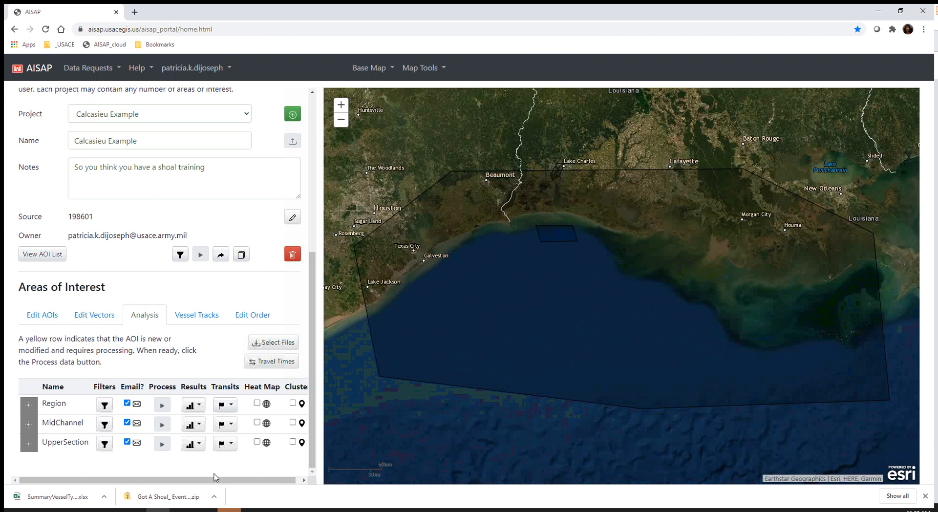
pyautogui.click(258, 404)
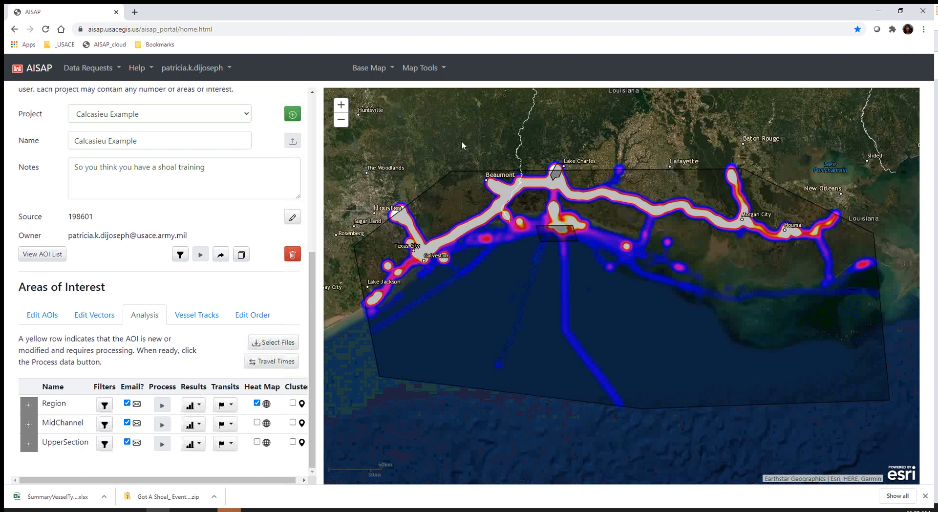
# - Examine the Region heat map along the Gulf coast, around Lake Charles and Cameron, at regional and closer scales
pyautogui.moveTo(457, 128); pyautogui.dragTo(459, 160)
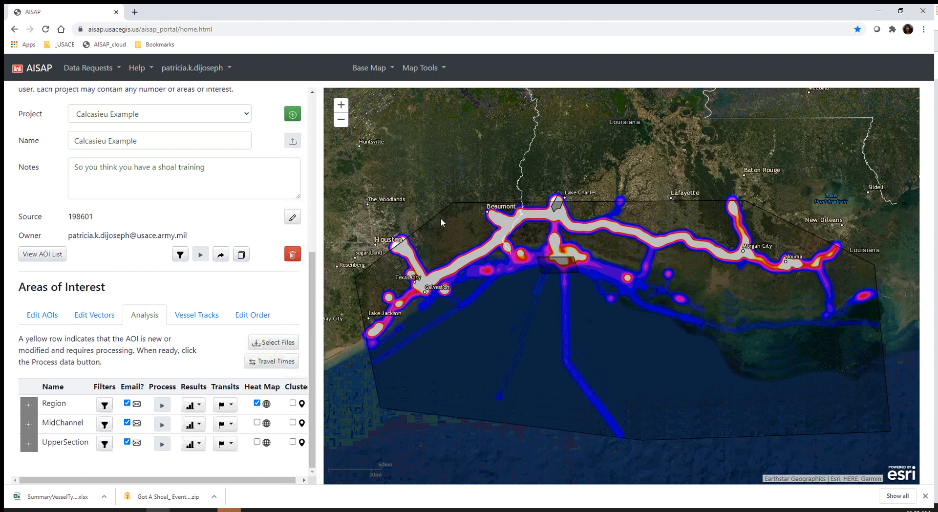
pyautogui.click(341, 105)
pyautogui.click(341, 107)
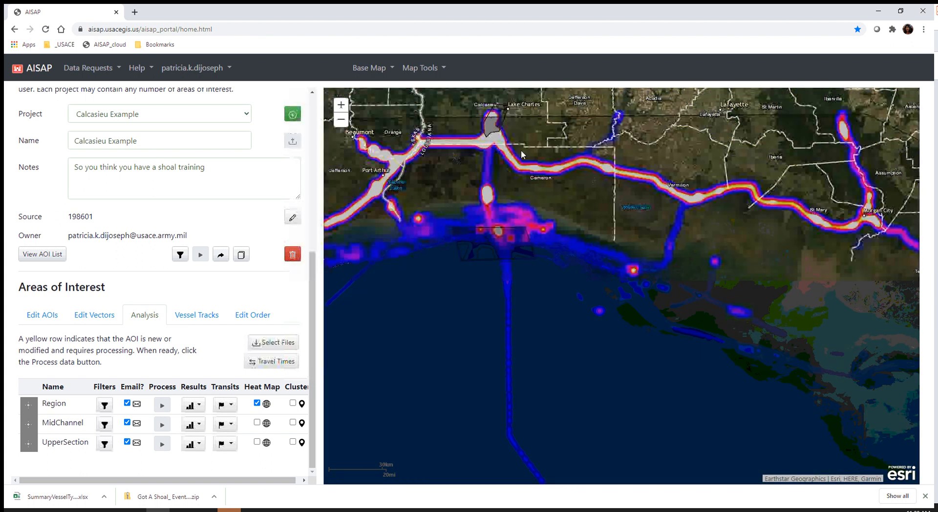
pyautogui.moveTo(547, 105); pyautogui.dragTo(560, 117)
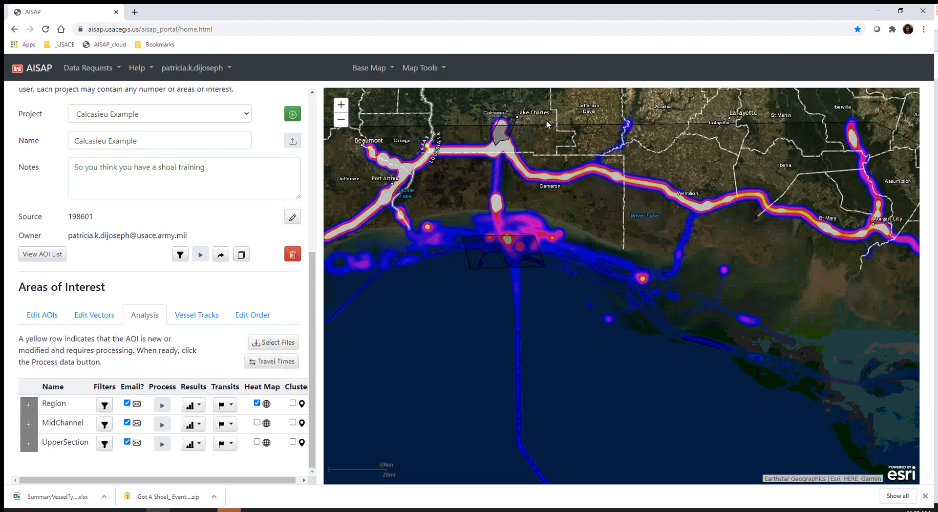
pyautogui.moveTo(548, 120); pyautogui.dragTo(568, 141)
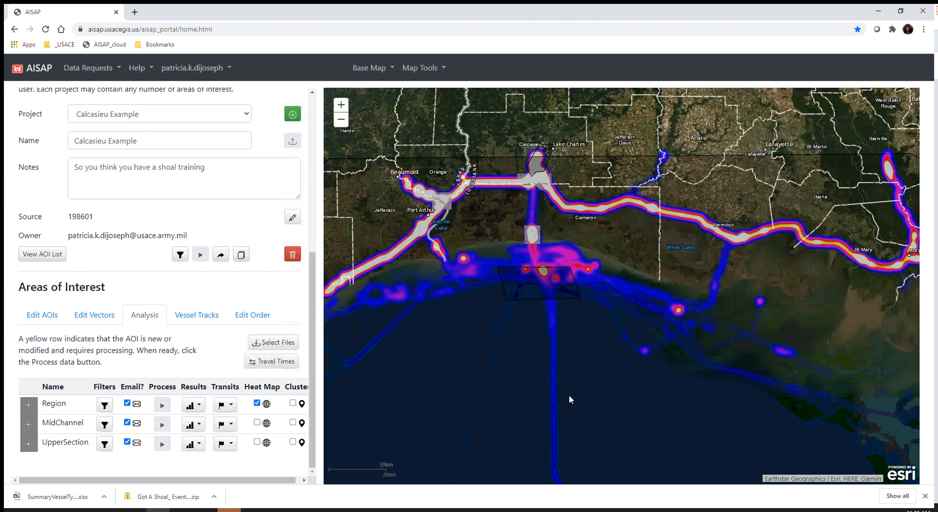
pyautogui.moveTo(488, 126); pyautogui.dragTo(521, 165)
pyautogui.click(341, 105)
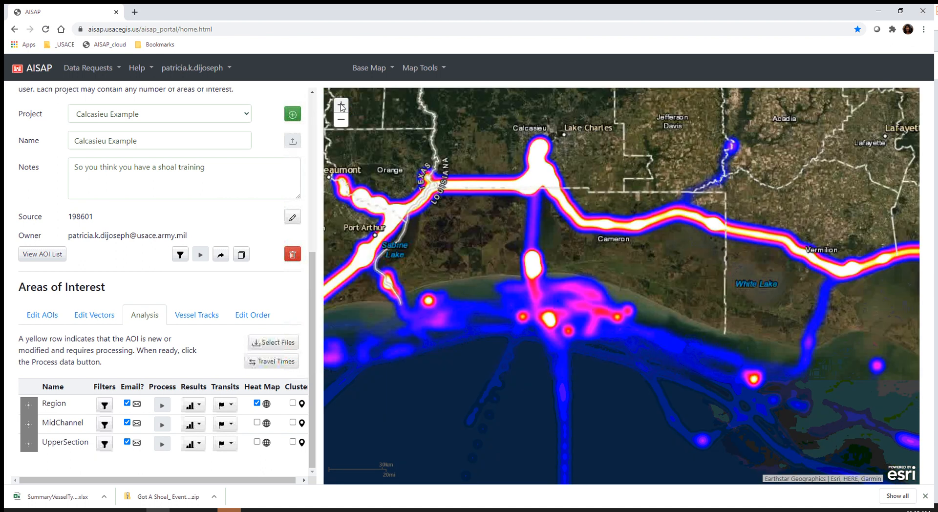
pyautogui.click(341, 106)
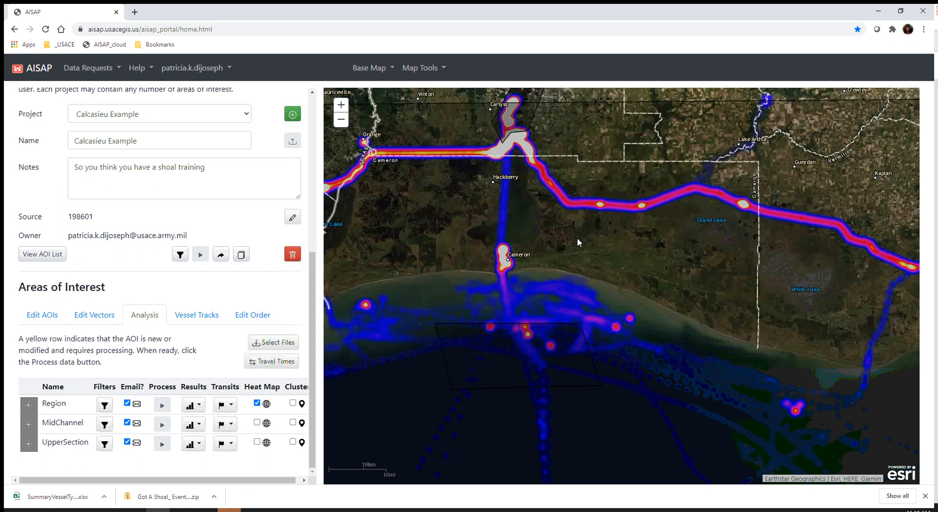
pyautogui.hotkey('alt', 'Tab')
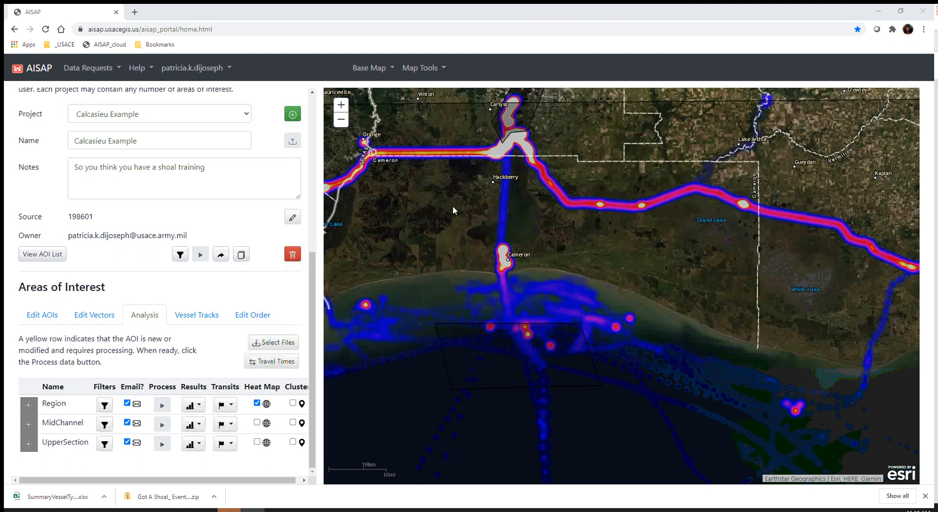
pyautogui.click(340, 120)
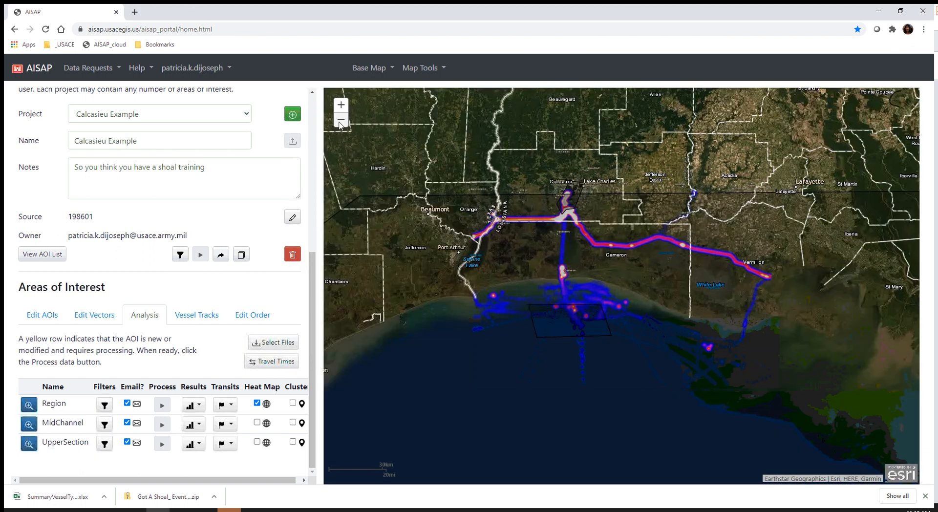
pyautogui.click(340, 122)
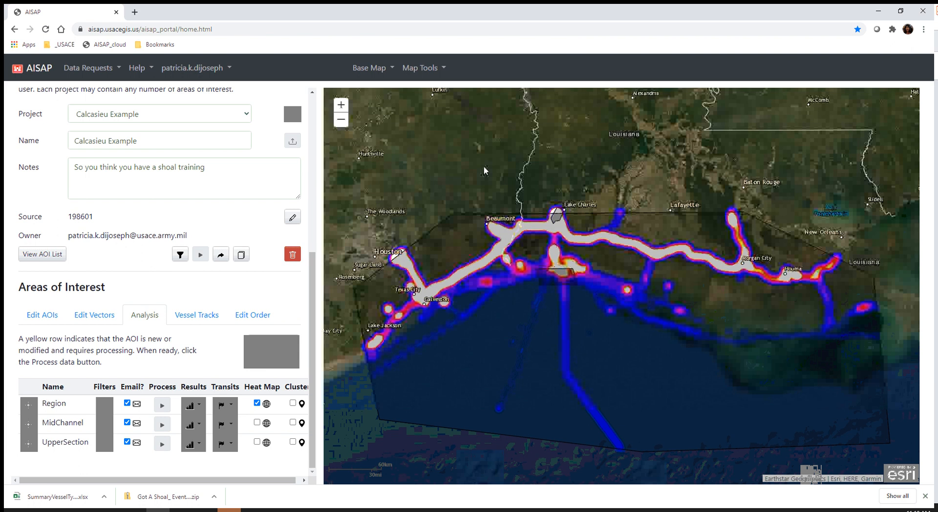
pyautogui.moveTo(484, 167); pyautogui.dragTo(469, 157)
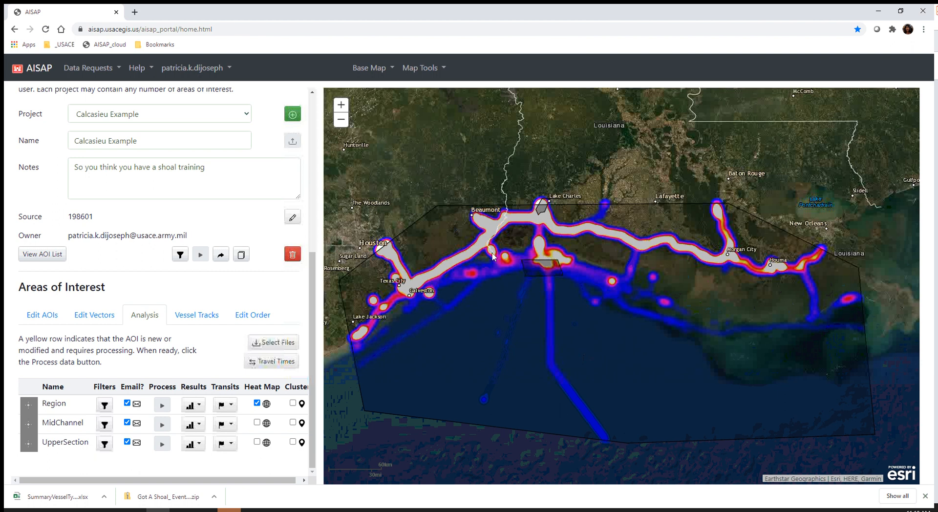
# - Turn on the Channel Reach layer from the USACE layers on the map
pyautogui.click(442, 67)
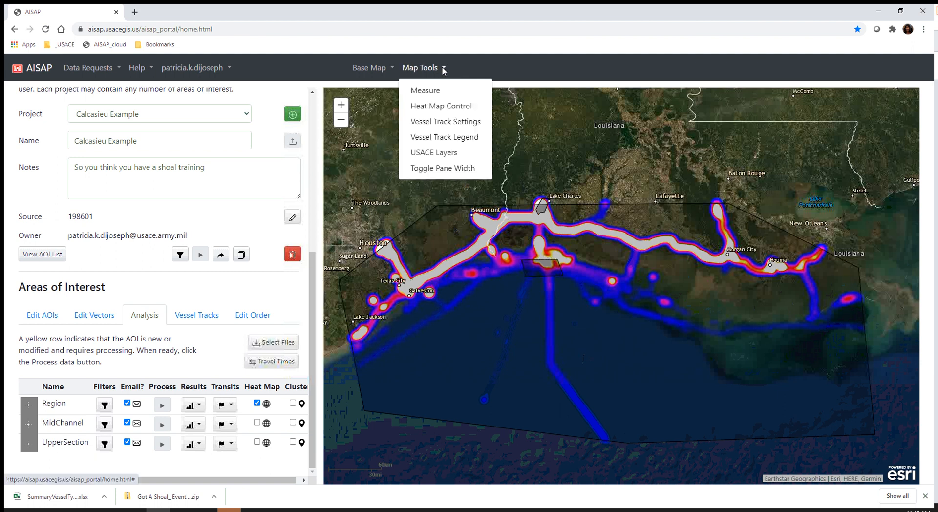
pyautogui.click(441, 154)
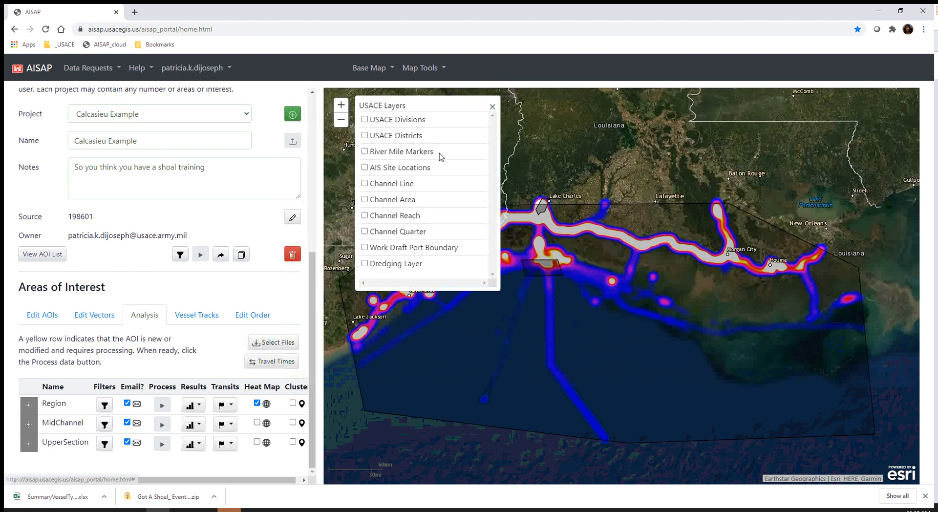
pyautogui.click(365, 215)
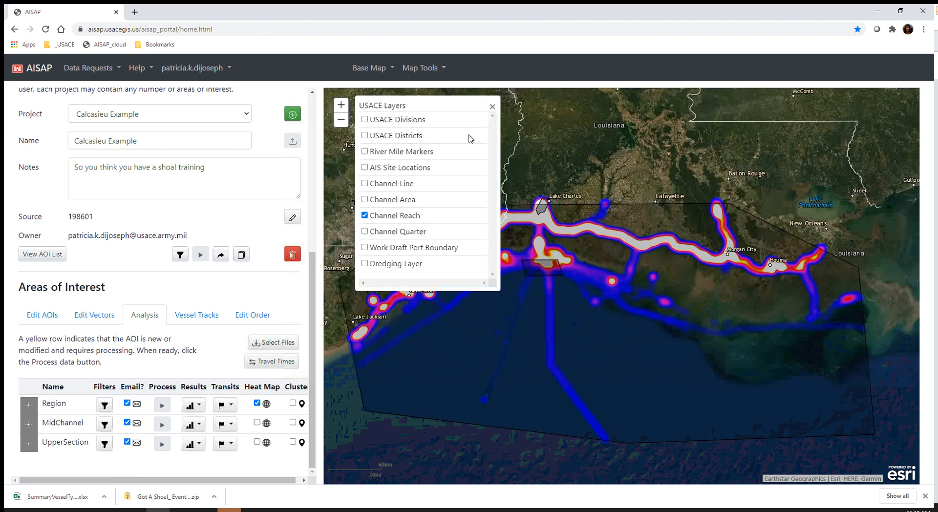
pyautogui.click(494, 108)
# - Inspect the attributes of the channel reach offshore just south of Cameron, then close its details
pyautogui.moveTo(458, 160); pyautogui.dragTo(473, 164)
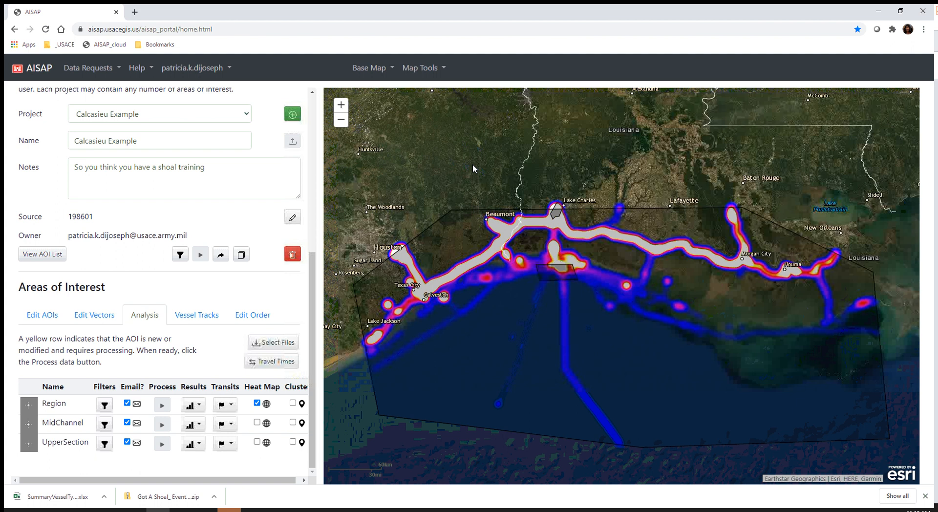
pyautogui.click(341, 105)
pyautogui.click(341, 105)
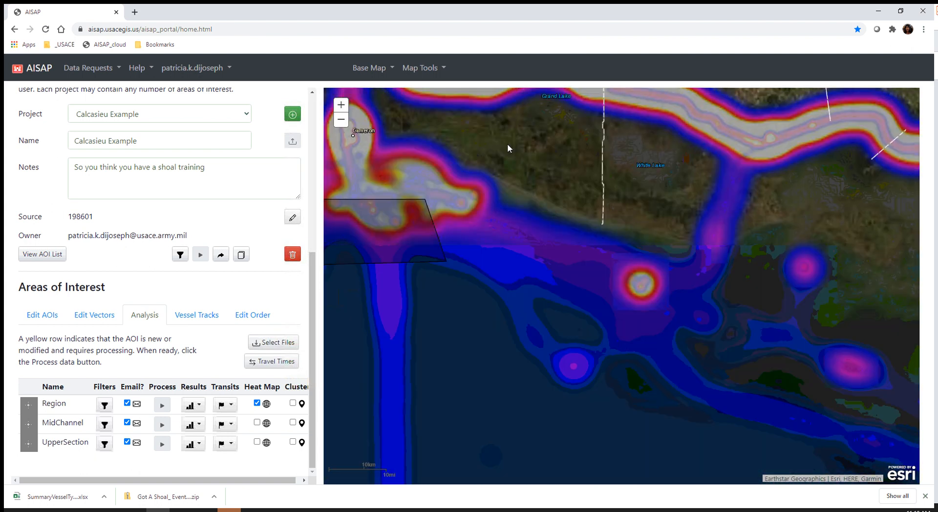
pyautogui.moveTo(507, 143); pyautogui.dragTo(686, 170)
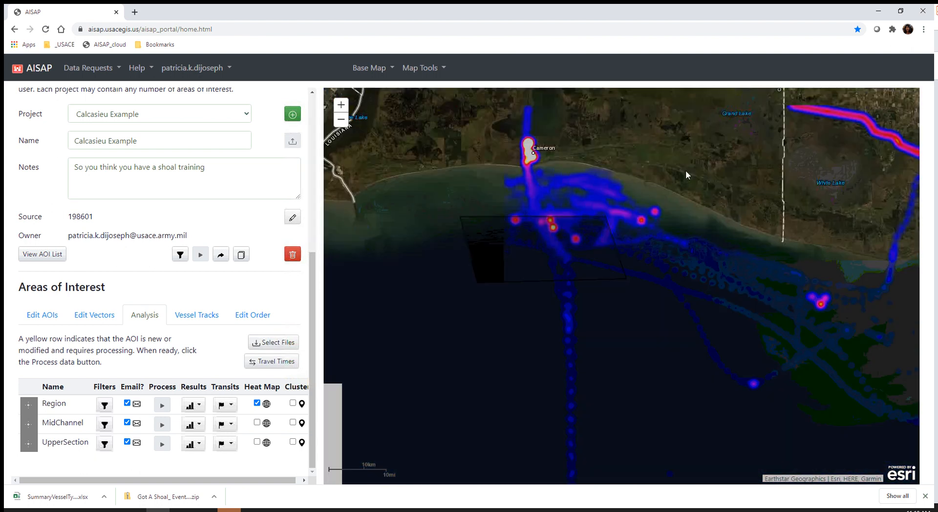
pyautogui.click(341, 105)
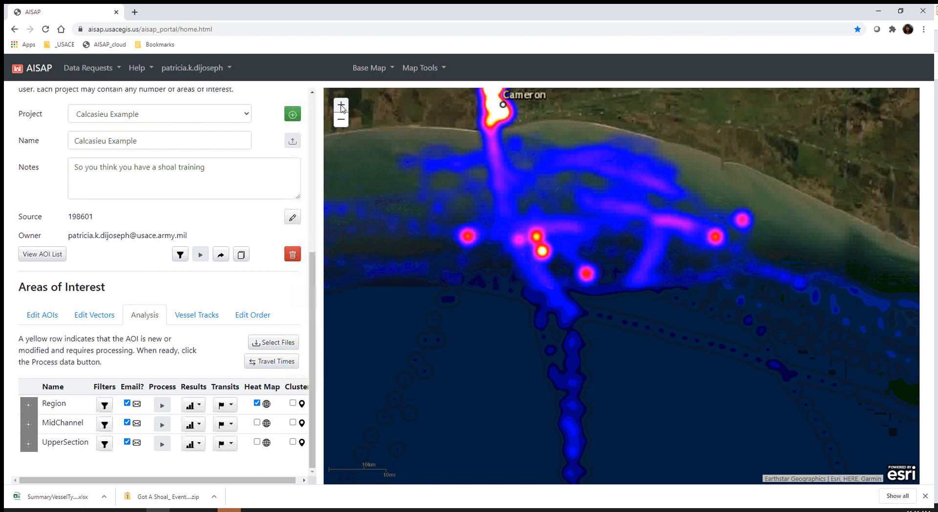
pyautogui.click(341, 104)
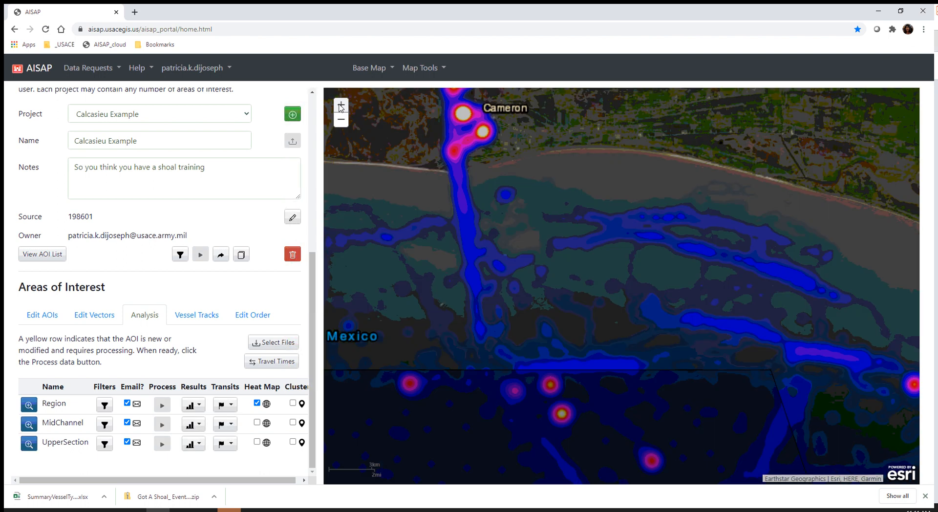
pyautogui.click(472, 267)
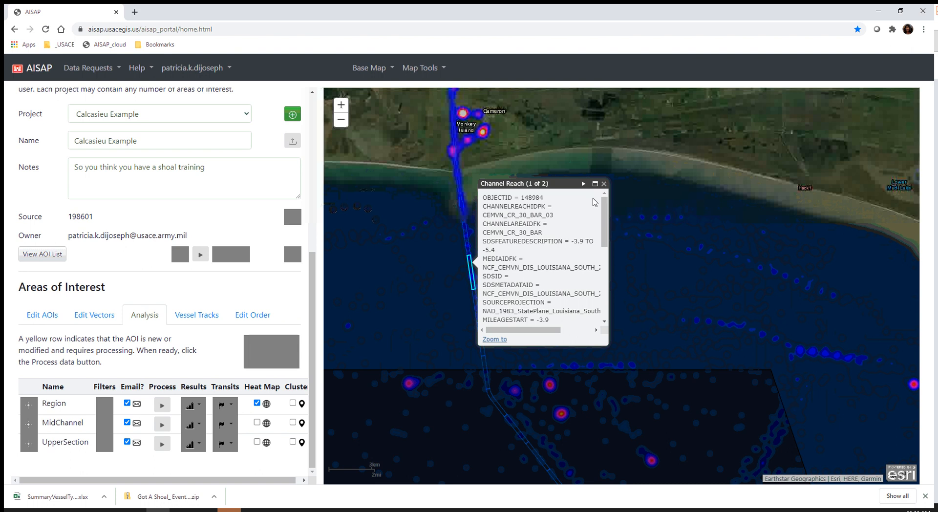
pyautogui.moveTo(603, 203)
pyautogui.mouseDown()
pyautogui.moveTo(601, 292)
pyautogui.moveTo(603, 202)
pyautogui.mouseUp()
pyautogui.moveTo(606, 229); pyautogui.dragTo(605, 235)
pyautogui.scroll(2, 578, 232)
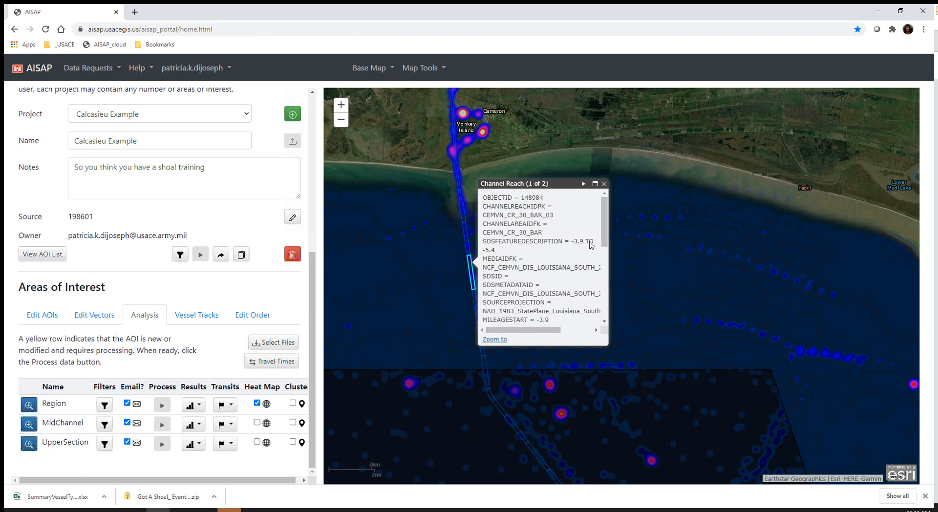
pyautogui.click(604, 185)
# - Examine the heat map along the channel reaches between Cameron and the offshore area of interest
pyautogui.moveTo(439, 253); pyautogui.dragTo(483, 238)
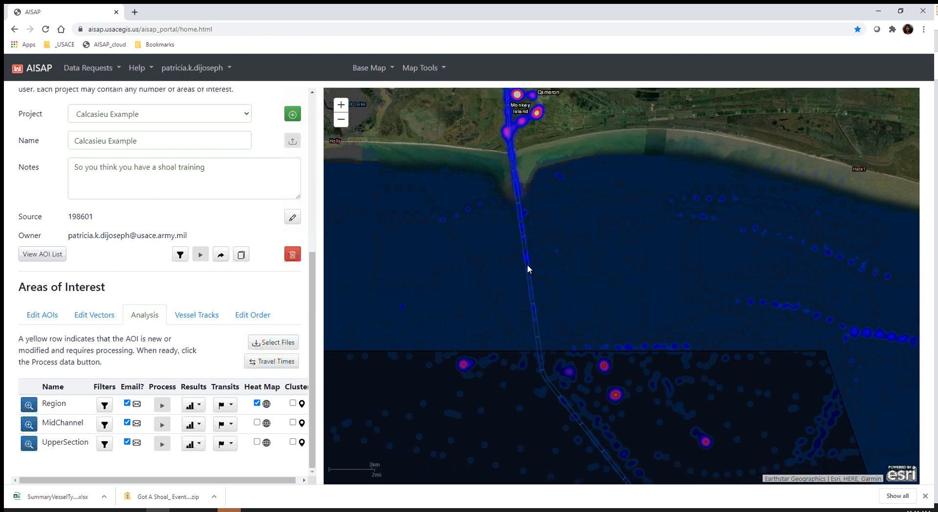
pyautogui.moveTo(498, 148); pyautogui.dragTo(517, 254)
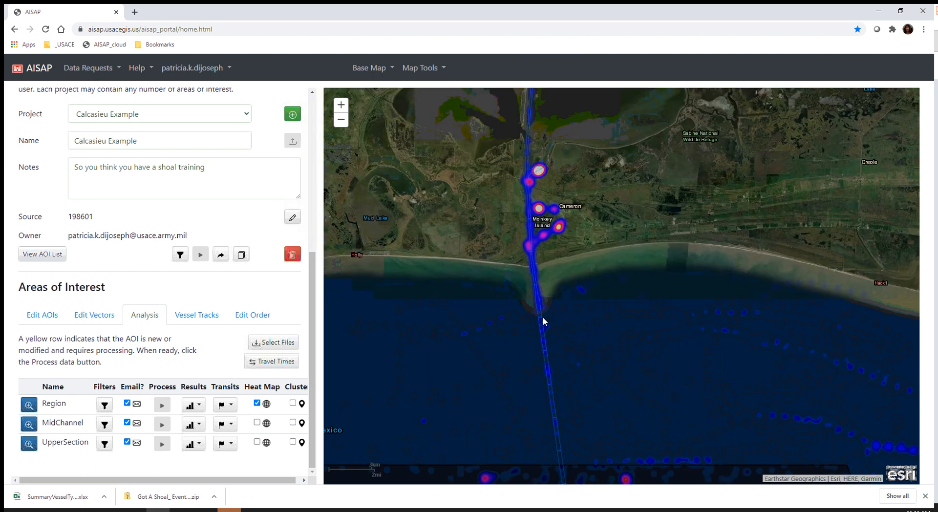
pyautogui.moveTo(555, 386); pyautogui.dragTo(511, 277)
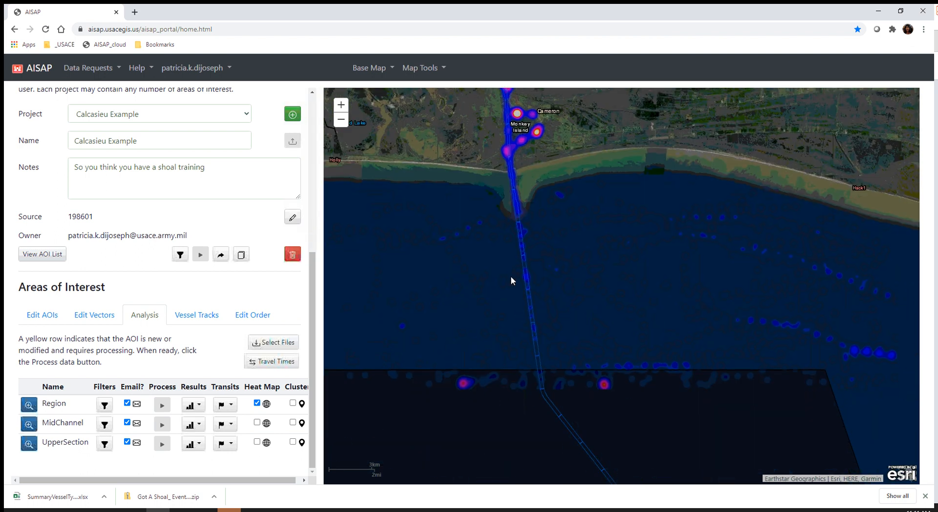
pyautogui.click(344, 126)
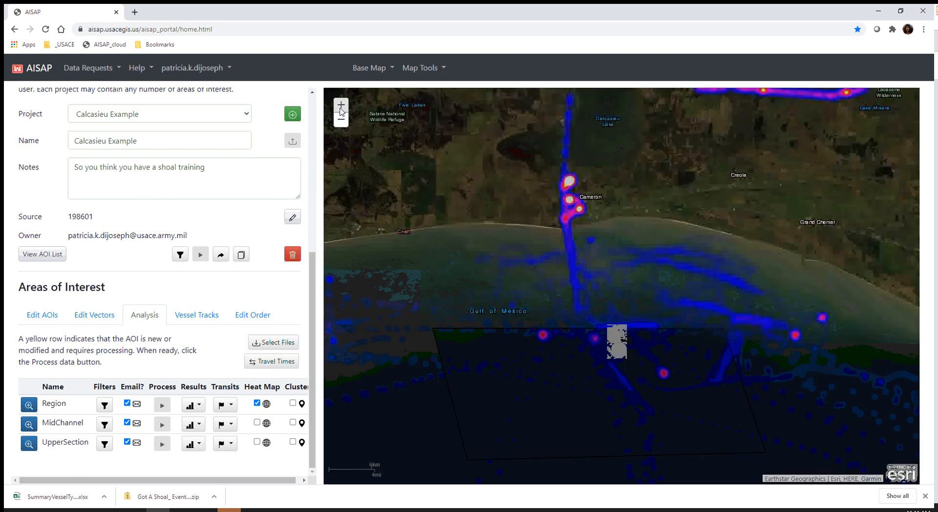
pyautogui.click(342, 110)
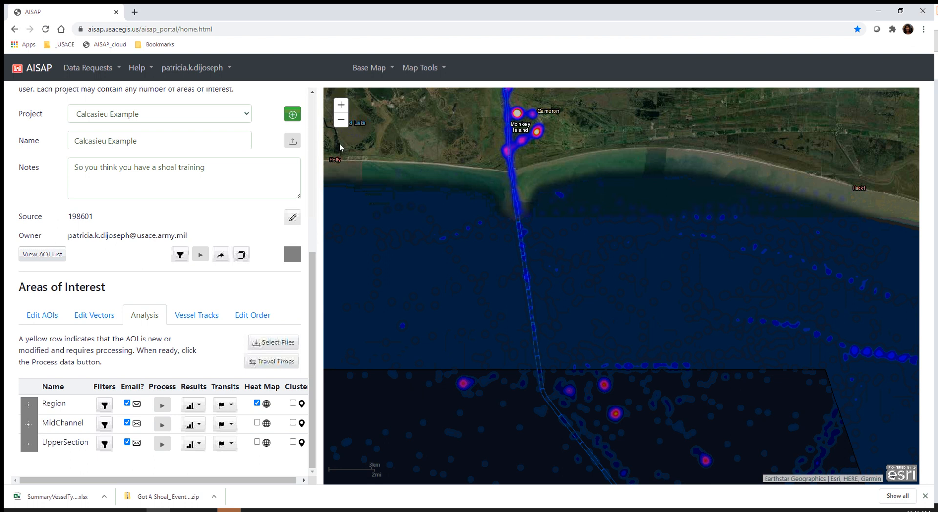
pyautogui.click(340, 120)
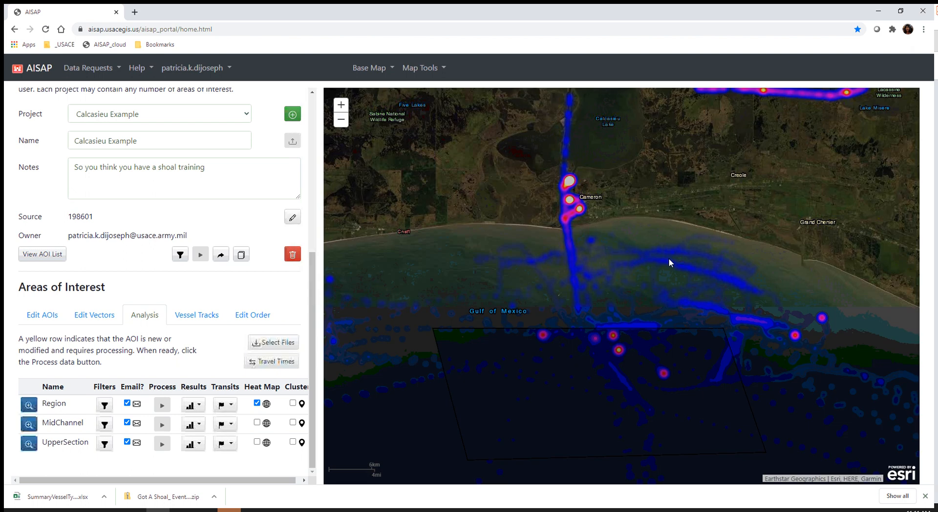
# - Examine the Region heat map hot spots around Cameron and Monkey Island, from regional to close scale
pyautogui.moveTo(622, 193); pyautogui.dragTo(614, 236)
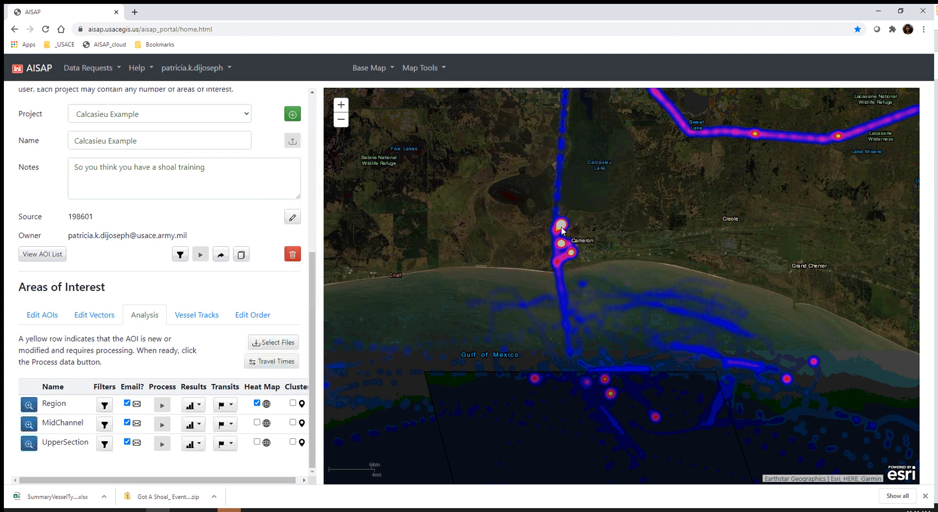
pyautogui.moveTo(526, 248); pyautogui.dragTo(541, 204)
pyautogui.moveTo(487, 193); pyautogui.dragTo(503, 285)
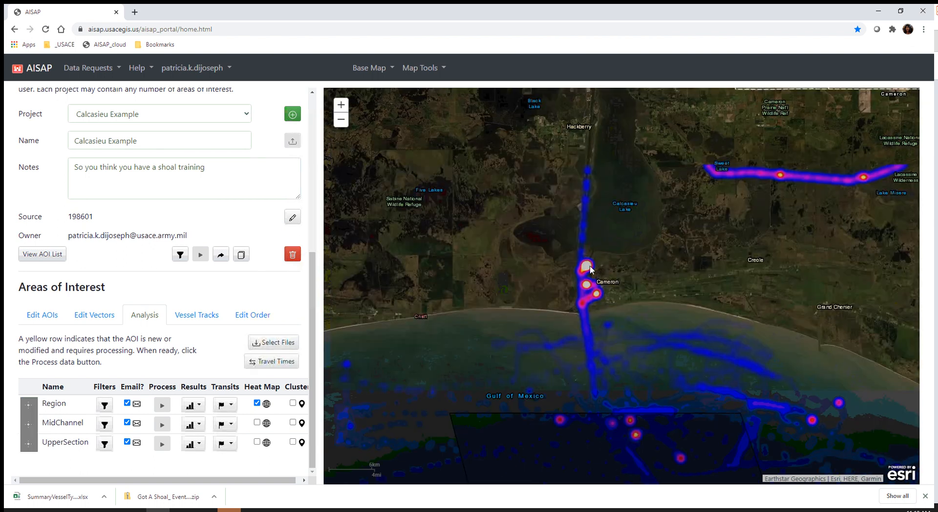
pyautogui.click(341, 110)
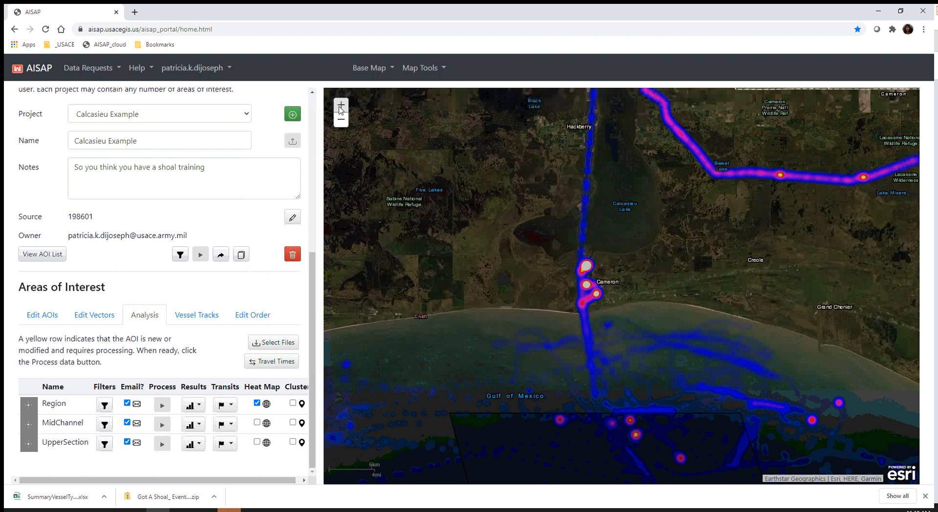
pyautogui.click(341, 110)
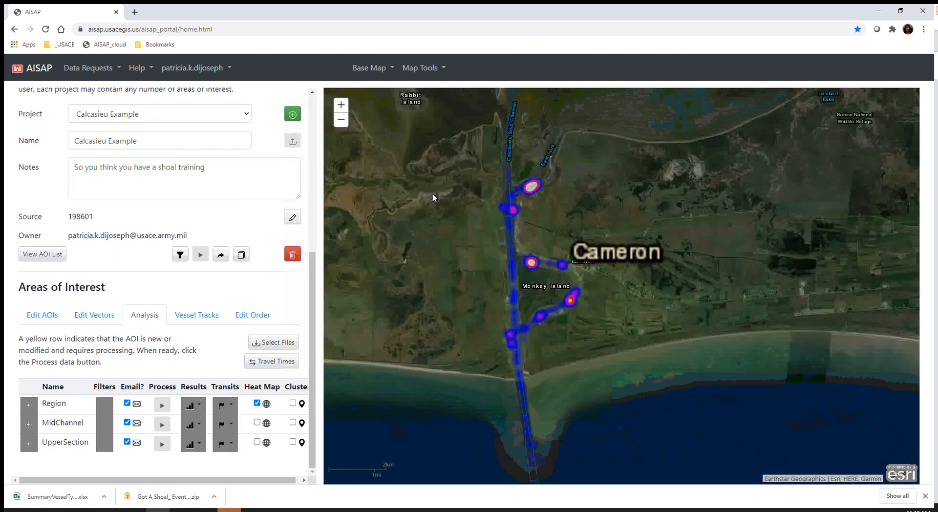
pyautogui.click(341, 106)
pyautogui.click(342, 107)
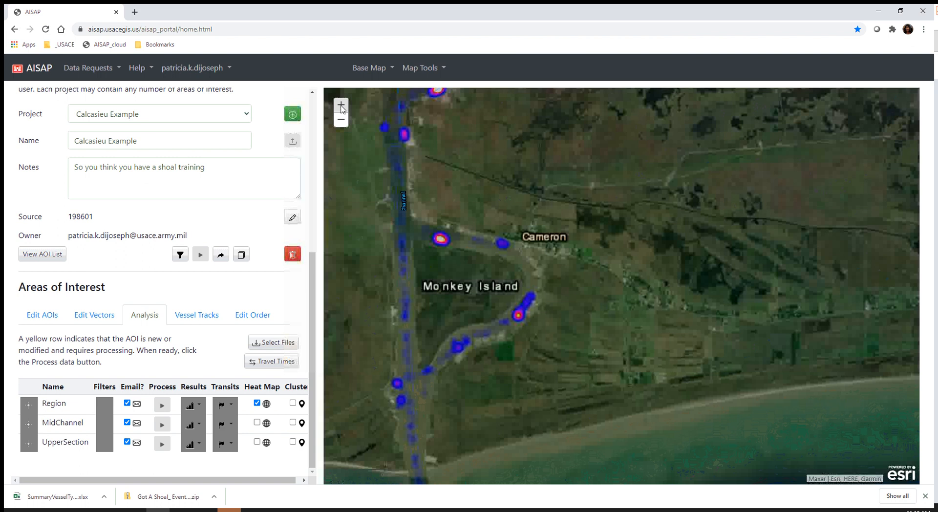
pyautogui.scroll(-2, 524, 297)
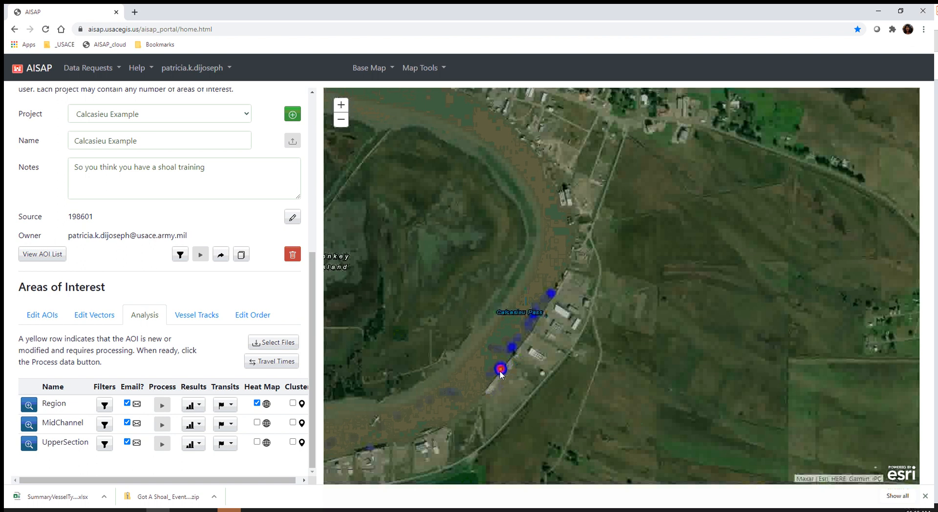
# - Examine the heat map along Calcasieu Pass around Monkey Island, up to its junction with the ship channel
pyautogui.moveTo(530, 353); pyautogui.dragTo(649, 390)
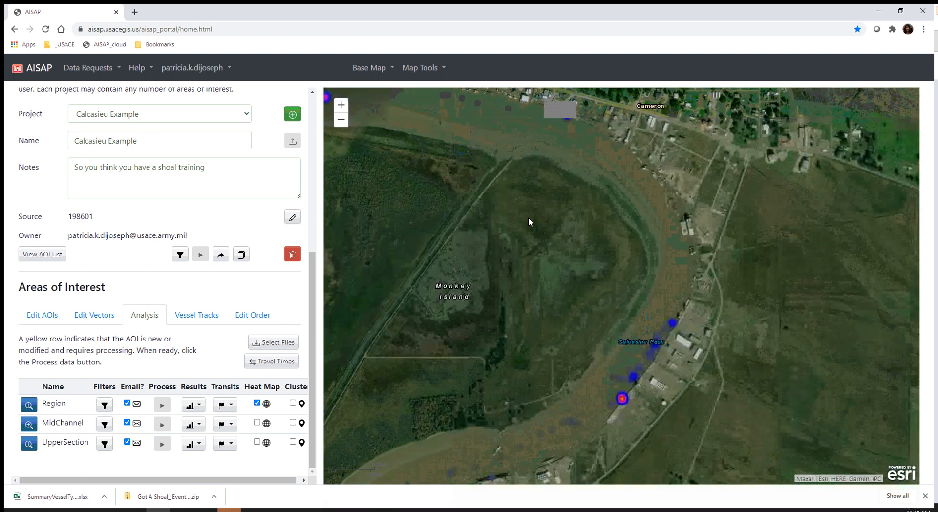
pyautogui.moveTo(538, 202); pyautogui.dragTo(599, 282)
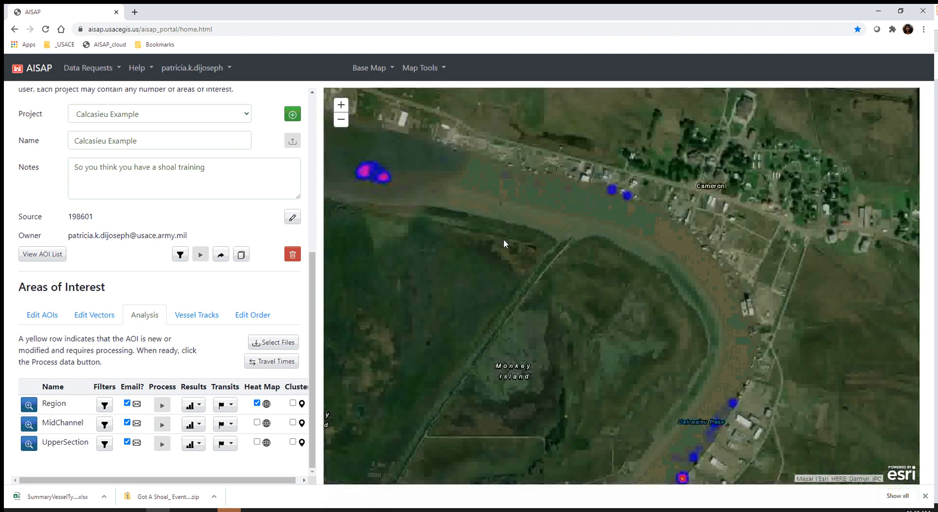
pyautogui.moveTo(637, 356); pyautogui.dragTo(623, 259)
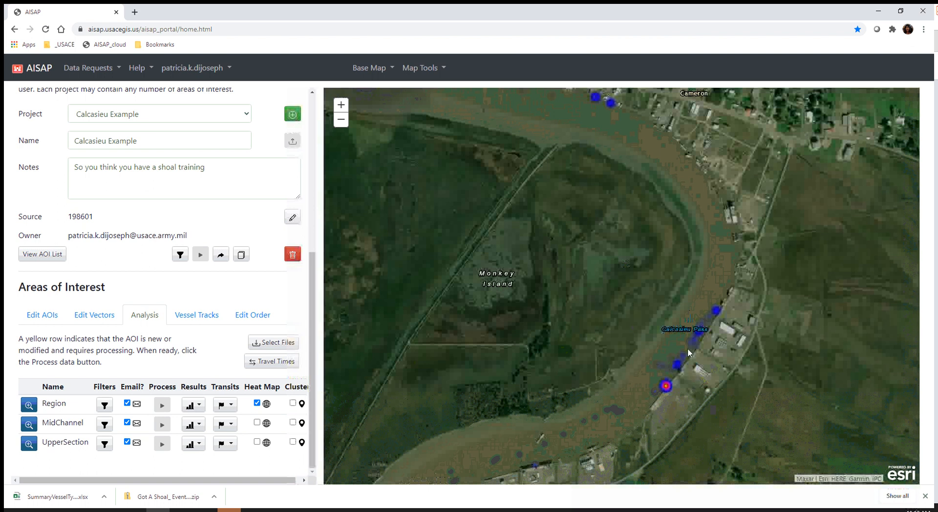
pyautogui.moveTo(603, 226); pyautogui.dragTo(710, 345)
pyautogui.moveTo(580, 318); pyautogui.dragTo(730, 339)
pyautogui.click(341, 105)
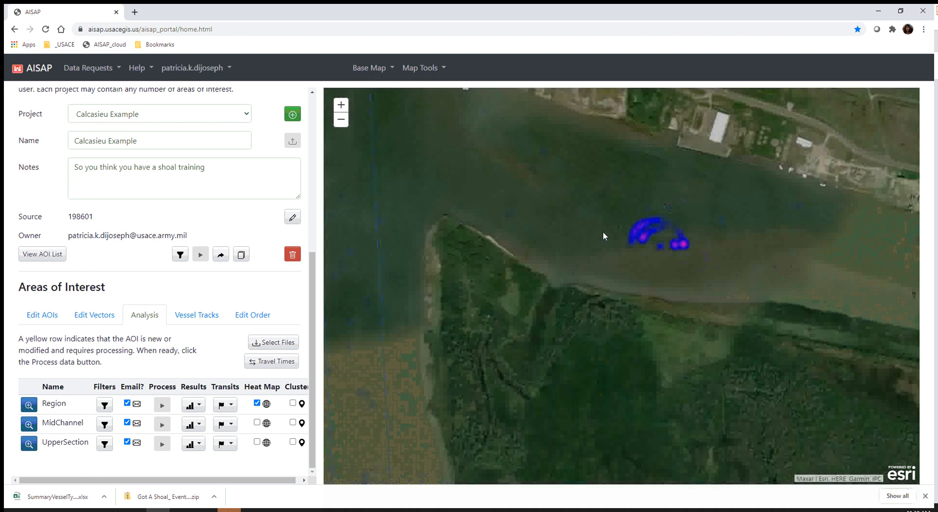
pyautogui.click(341, 120)
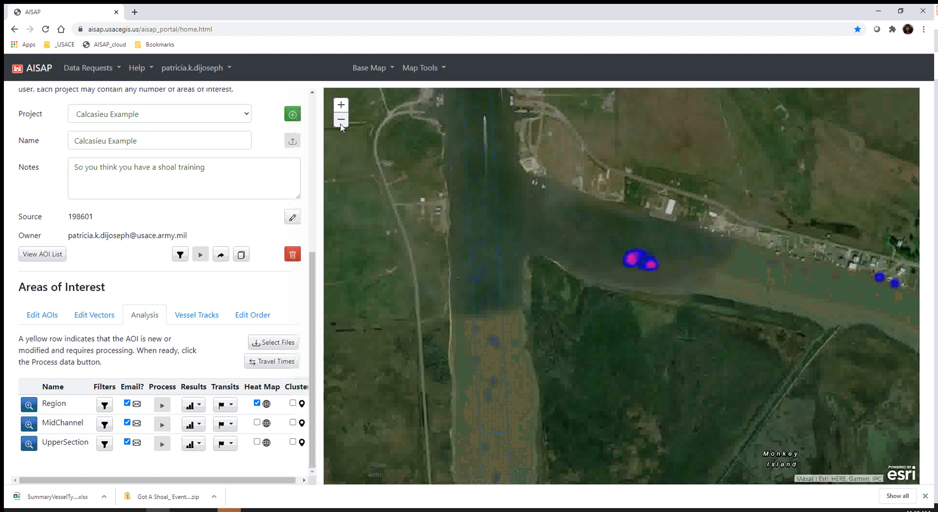
pyautogui.click(340, 124)
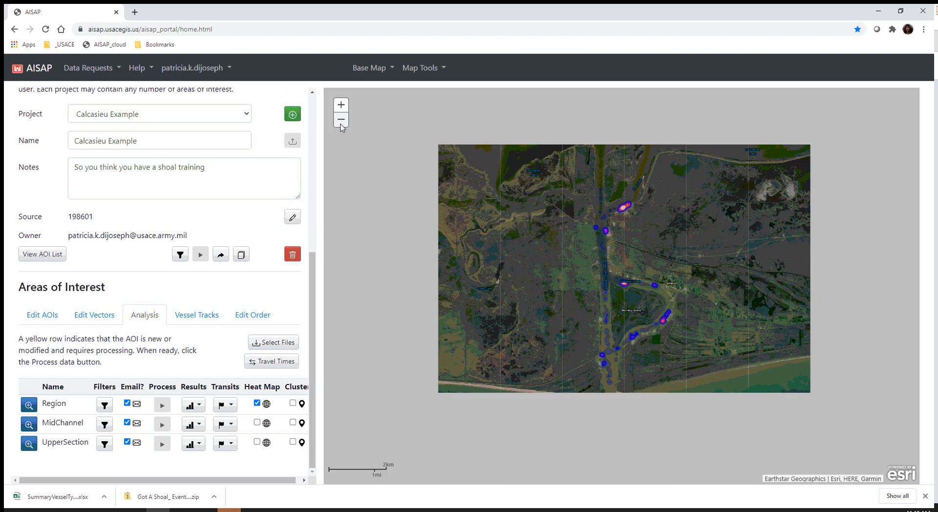
# - Turn on the Region cluster markers over the offshore channel reaches in the Gulf of Mexico
pyautogui.moveTo(544, 438); pyautogui.dragTo(476, 243)
pyautogui.moveTo(508, 409); pyautogui.dragTo(447, 67)
pyautogui.moveTo(495, 354); pyautogui.dragTo(471, 138)
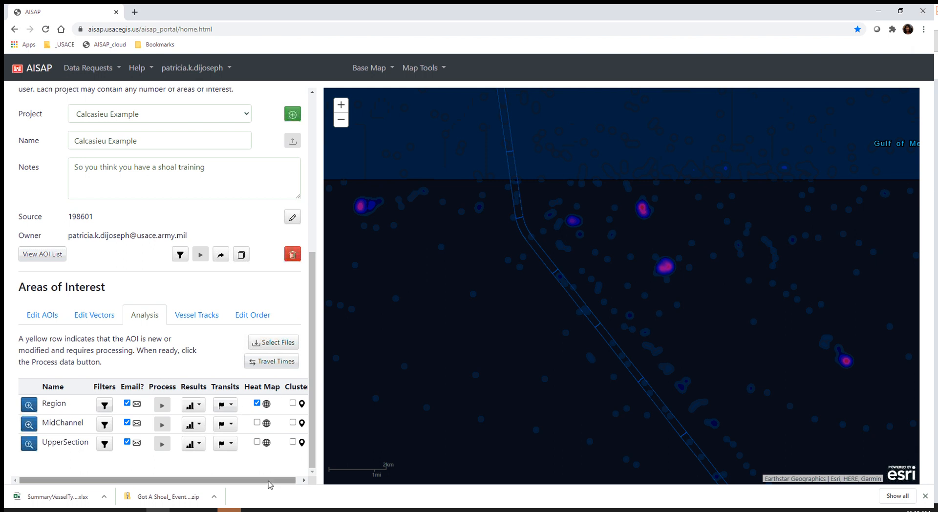
pyautogui.moveTo(269, 481); pyautogui.dragTo(274, 481)
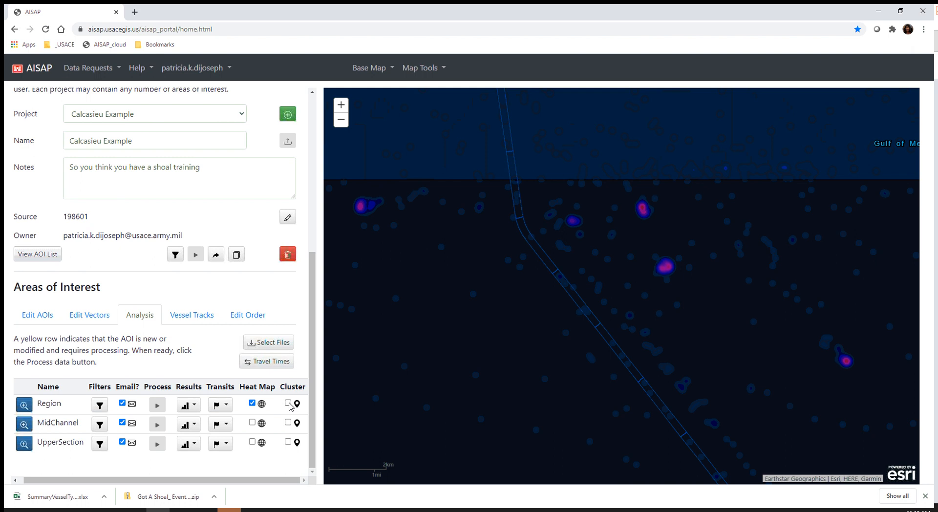
pyautogui.click(289, 403)
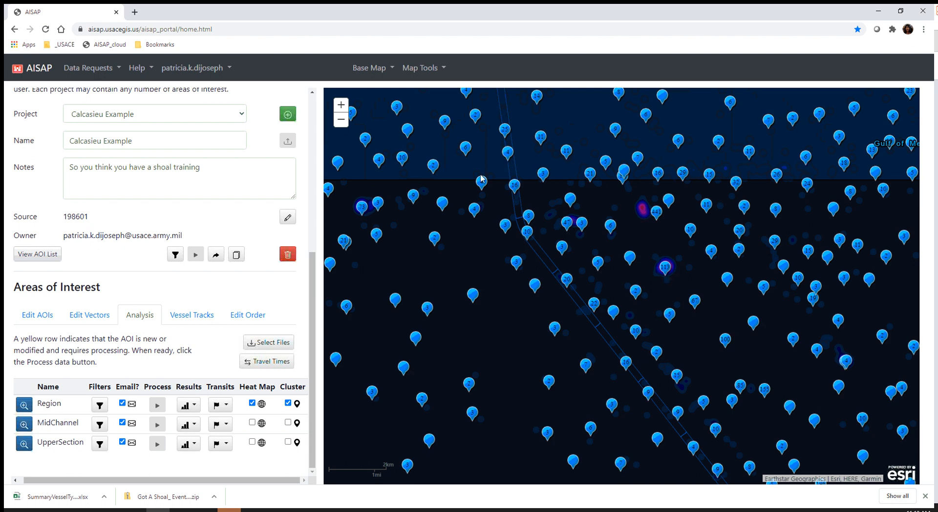
# - Examine the Region cluster markers around the offshore channel reaches at closer and wider scales
pyautogui.click(342, 123)
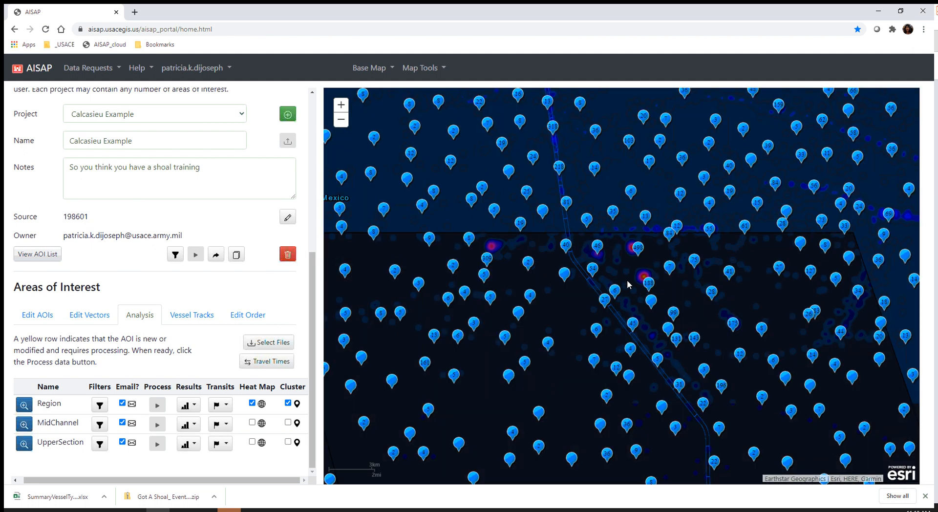
pyautogui.click(341, 106)
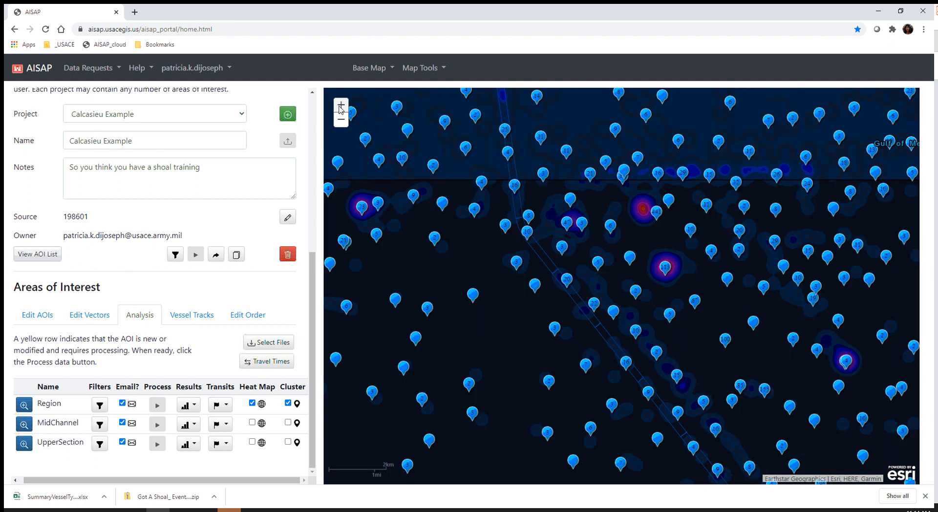
pyautogui.click(341, 106)
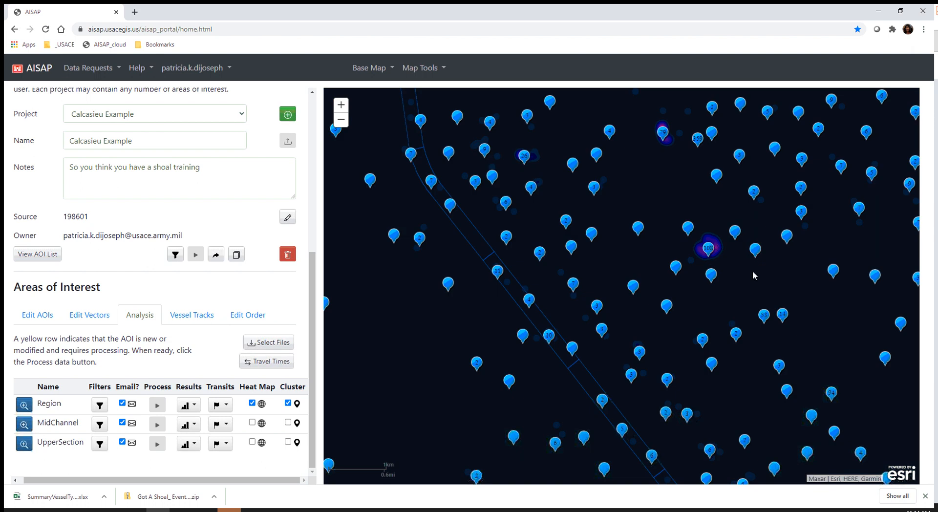
pyautogui.click(340, 120)
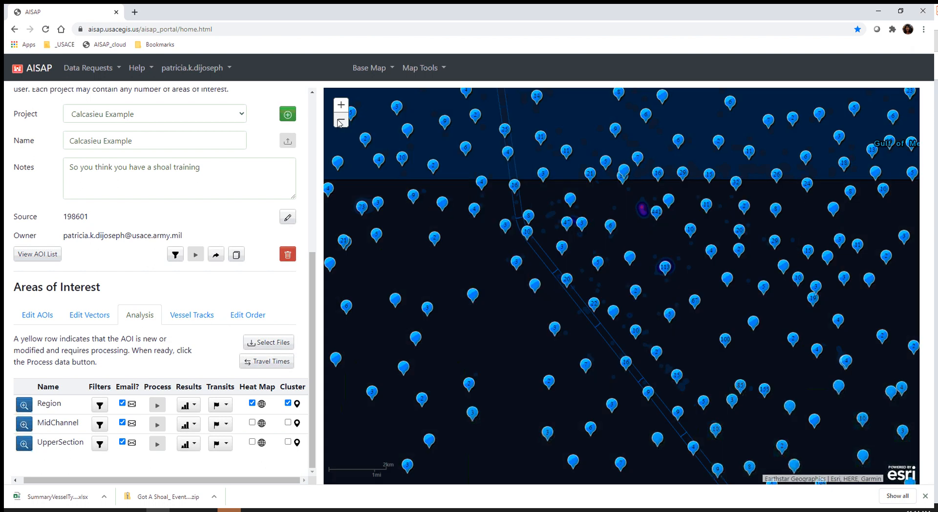
pyautogui.click(341, 120)
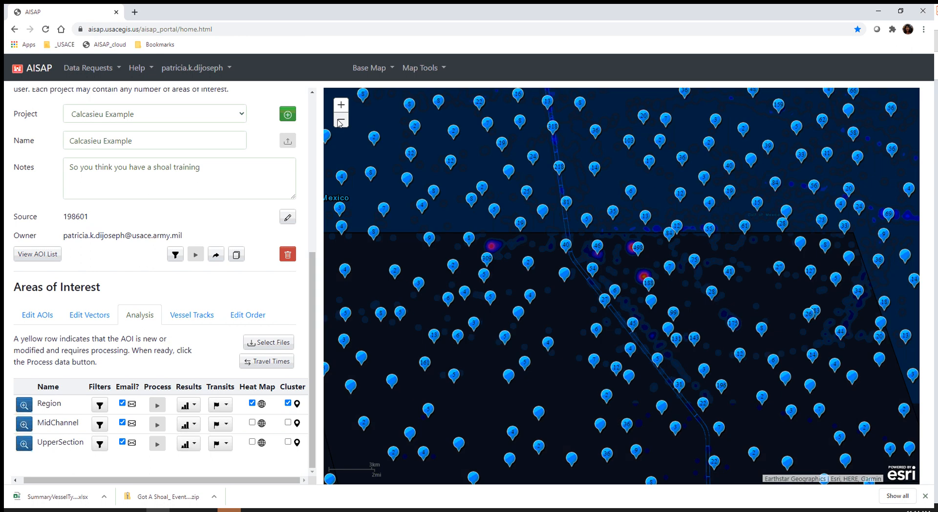
pyautogui.click(340, 121)
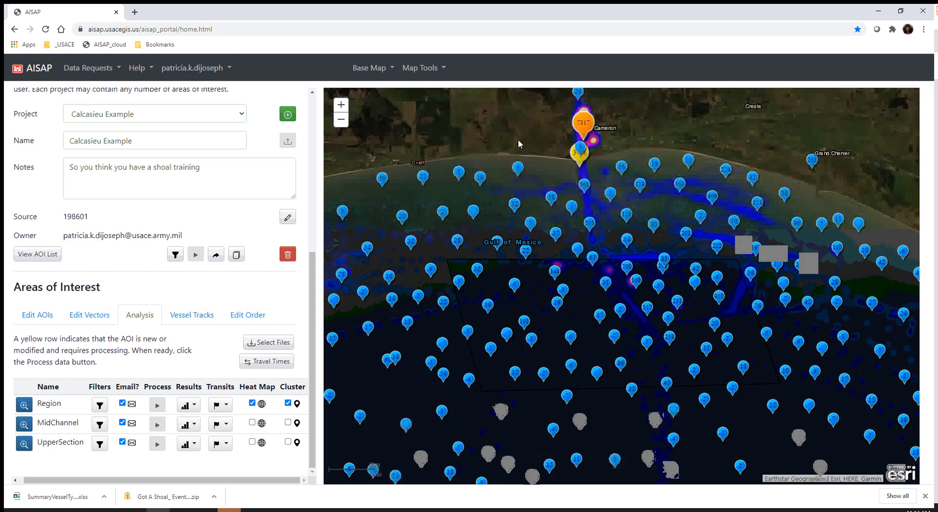
# - Examine the cluster markers along the channel from Cameron north to the Intracoastal Waterway crossing near Choupique Island
pyautogui.moveTo(518, 140); pyautogui.dragTo(607, 235)
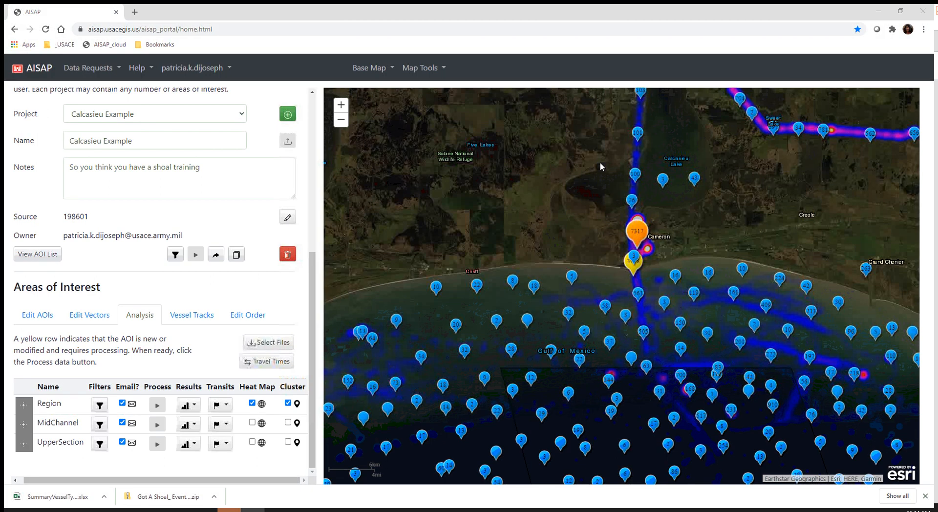
pyautogui.moveTo(587, 181); pyautogui.dragTo(545, 264)
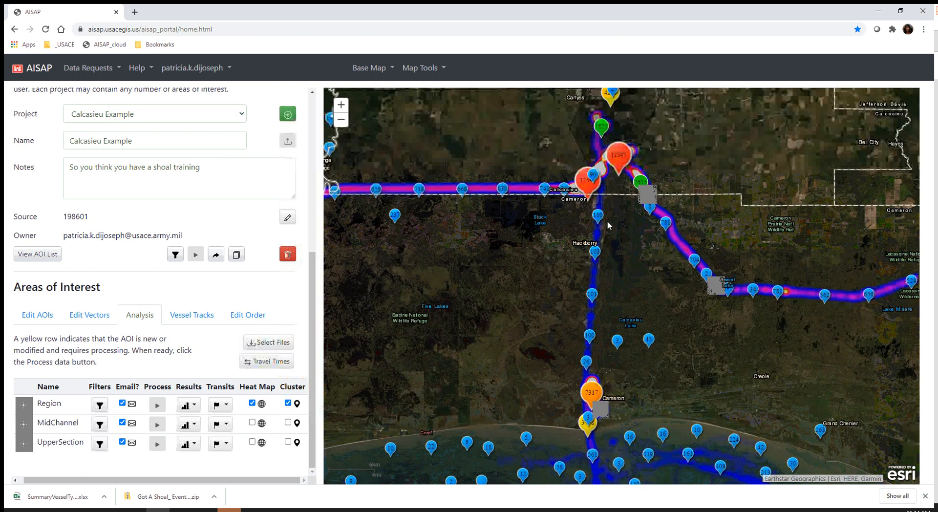
pyautogui.moveTo(571, 202); pyautogui.dragTo(568, 243)
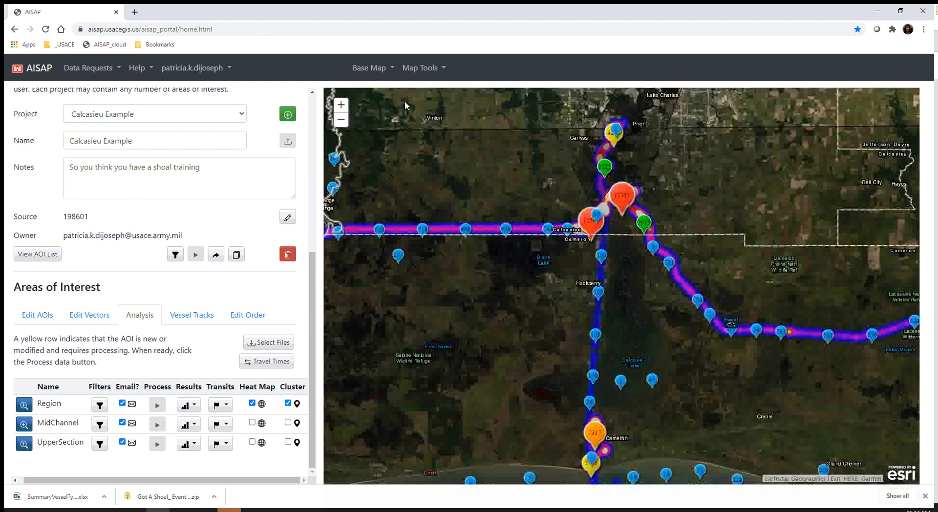
pyautogui.moveTo(387, 102); pyautogui.dragTo(401, 137)
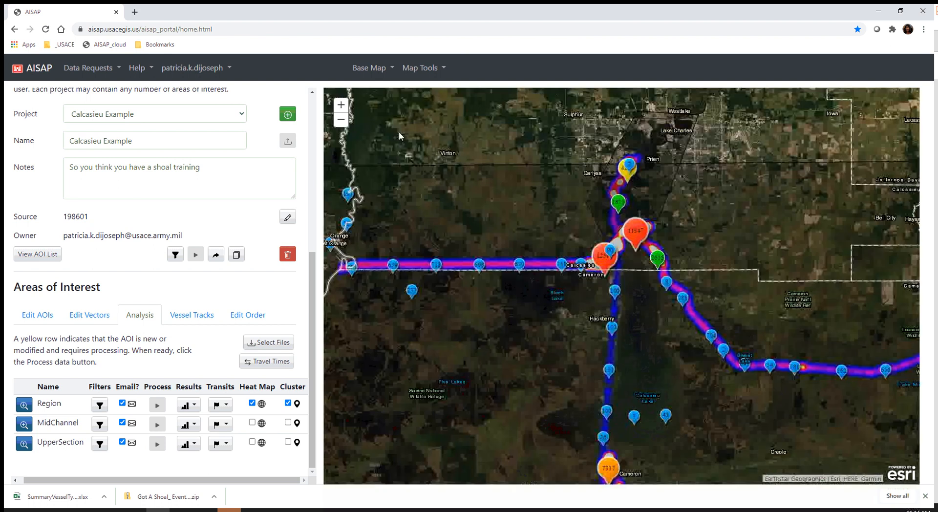
pyautogui.click(342, 106)
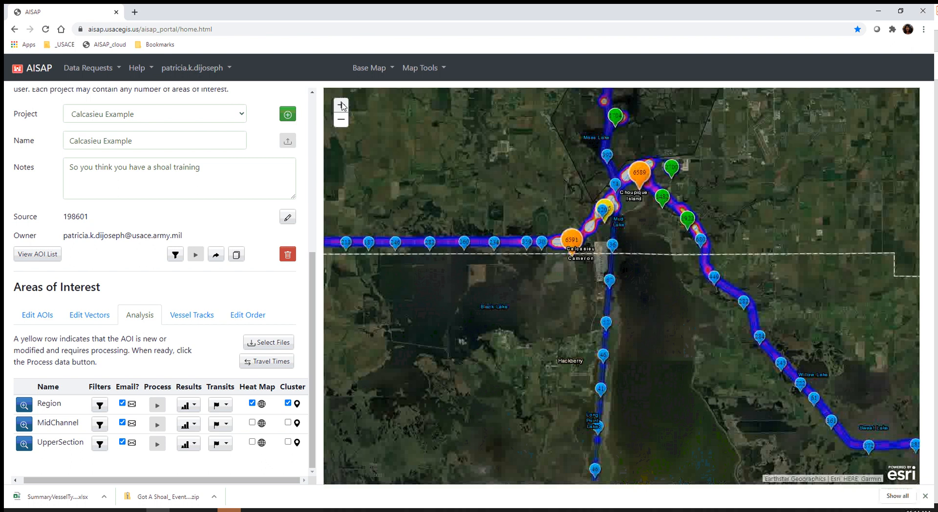
pyautogui.click(342, 106)
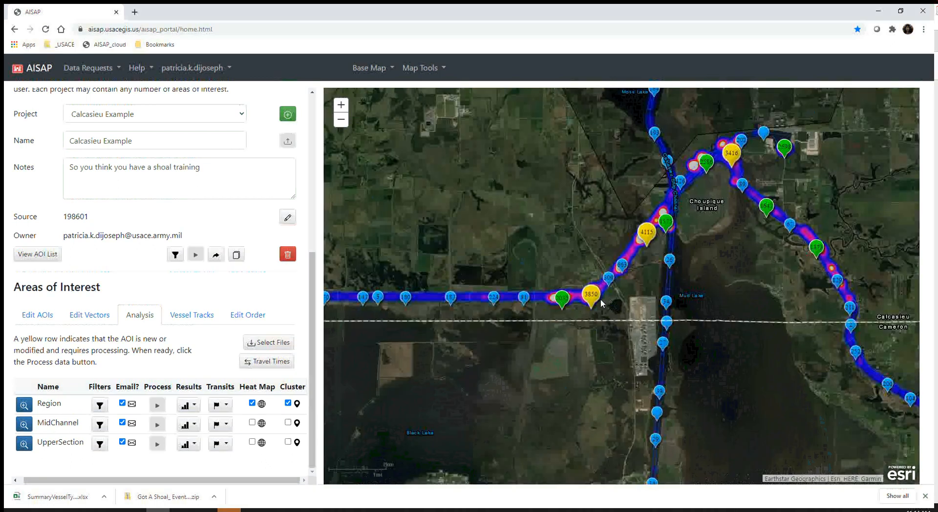
# - Inspect the clusters and heat map at close scale along the Intracoastal Waterway southwest of its ship channel crossing
pyautogui.click(342, 106)
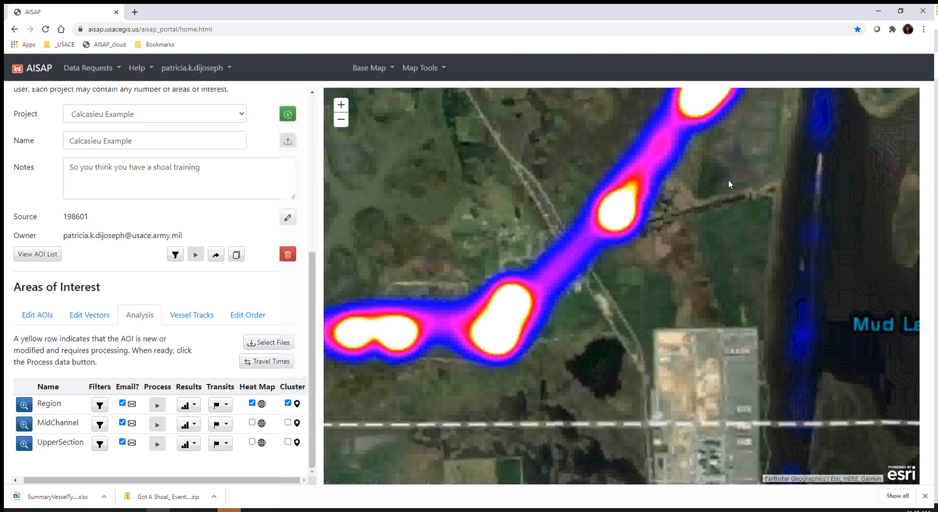
pyautogui.scroll(-3, 687, 310)
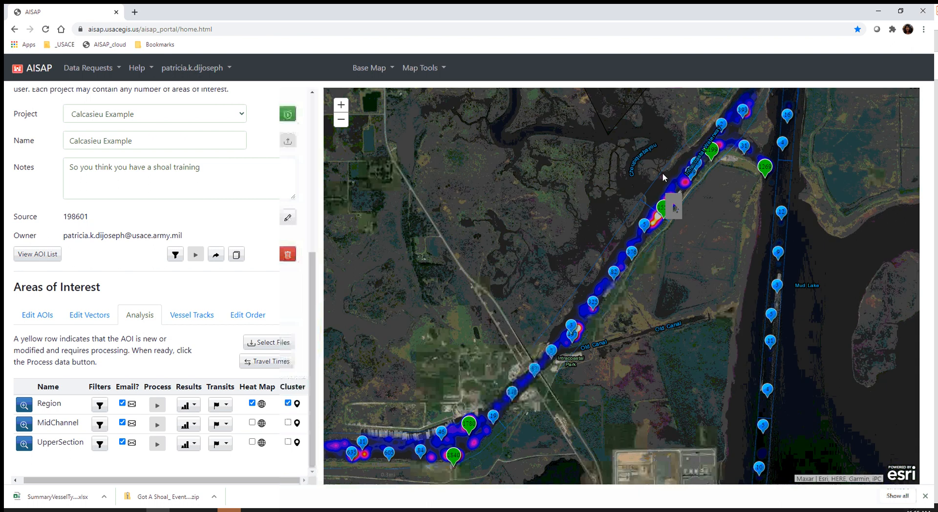
pyautogui.moveTo(733, 147); pyautogui.dragTo(649, 290)
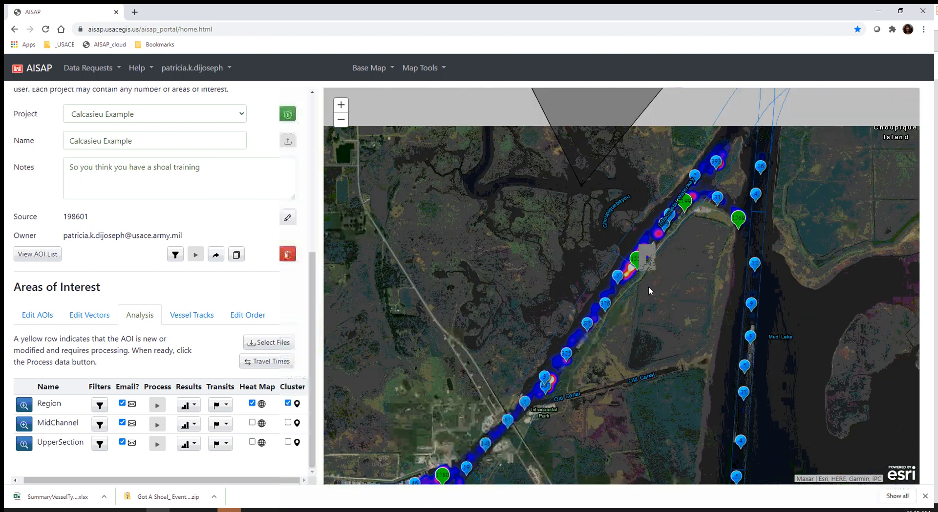
pyautogui.click(342, 106)
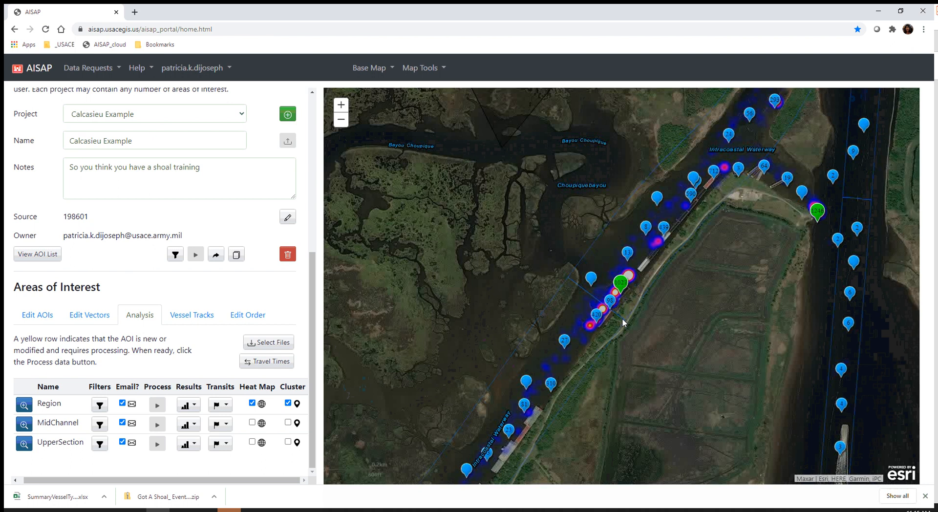
pyautogui.moveTo(612, 341); pyautogui.dragTo(655, 276)
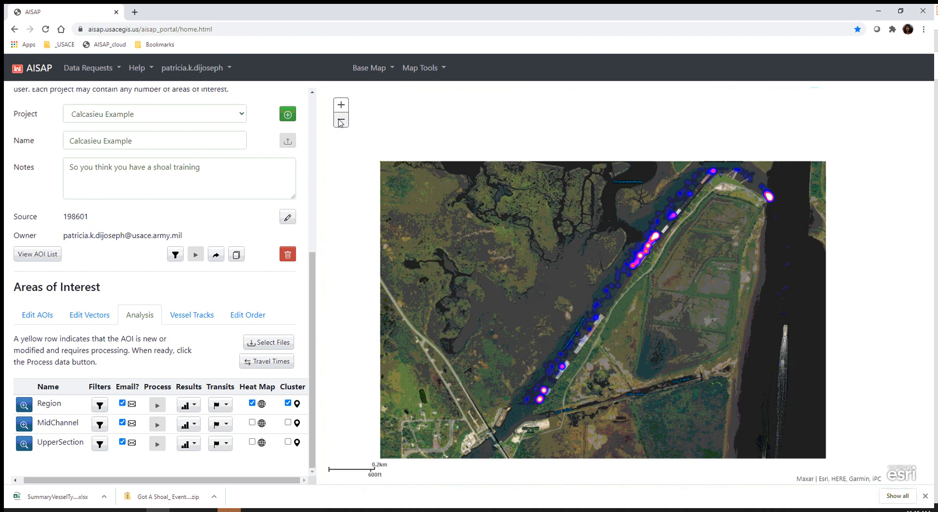
pyautogui.click(341, 121)
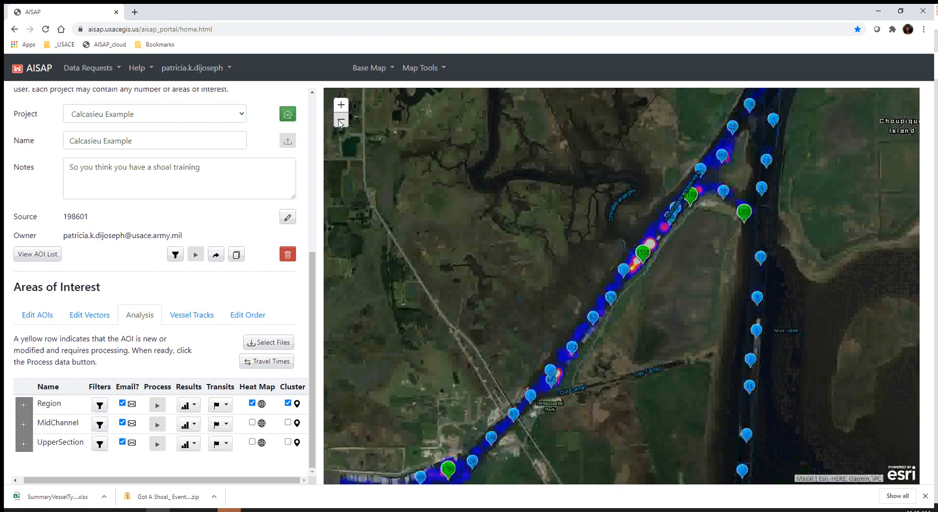
pyautogui.click(340, 124)
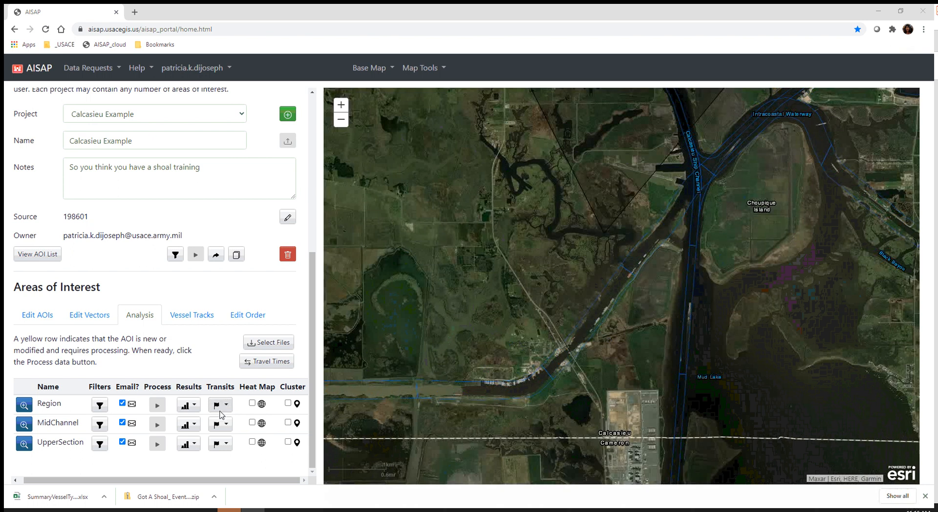
# - Map all vessel transits for the Region area of interest and view the tracks across the Texas and Louisiana coast
pyautogui.click(226, 405)
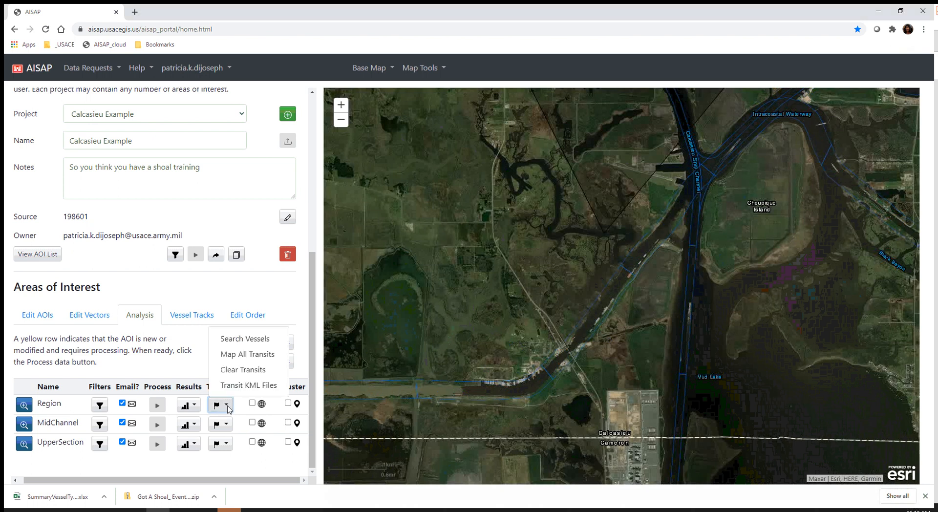
pyautogui.click(242, 360)
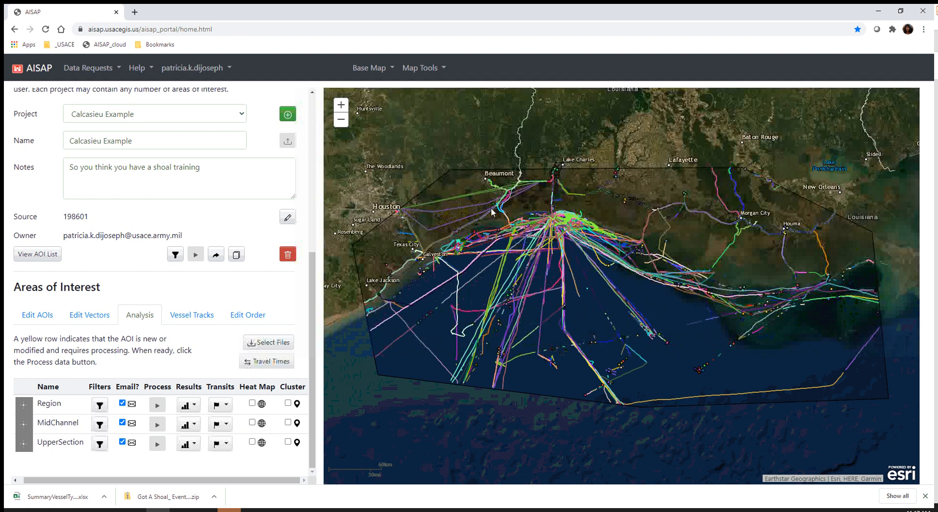
pyautogui.moveTo(360, 138); pyautogui.dragTo(396, 154)
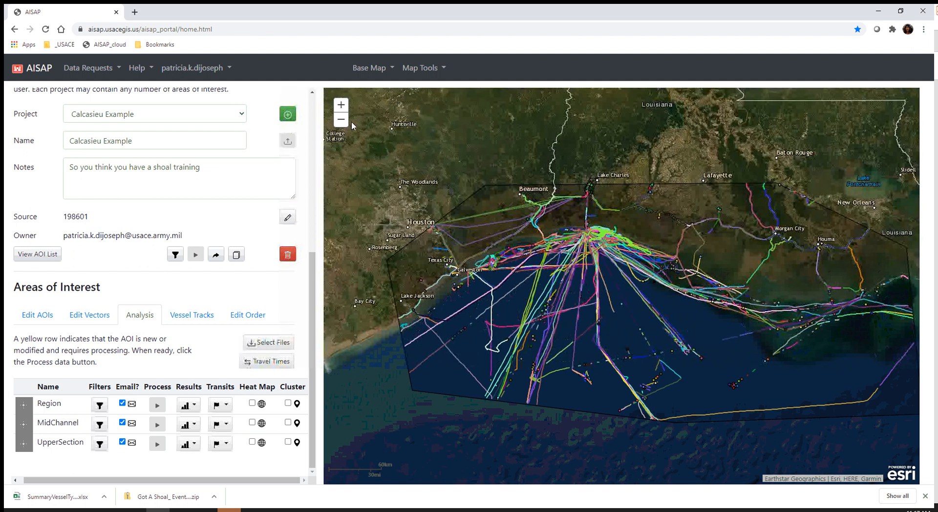
pyautogui.click(341, 105)
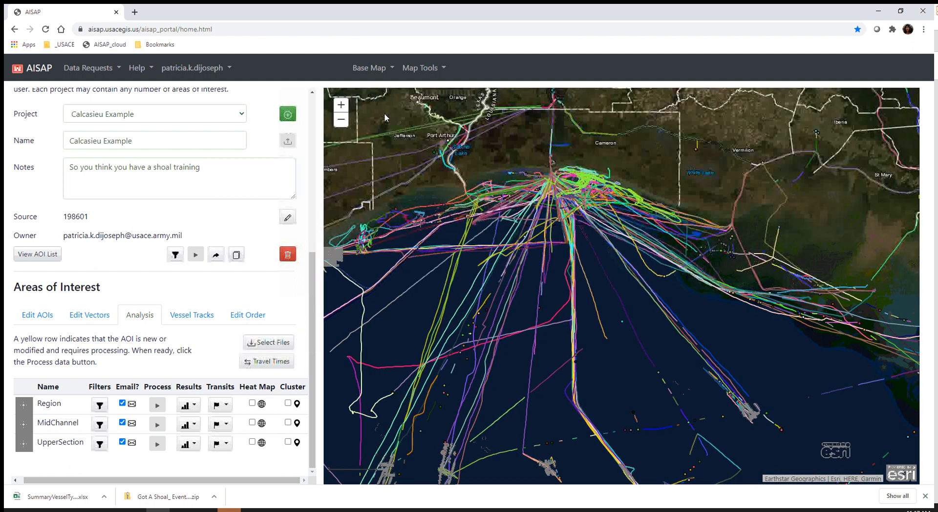
pyautogui.moveTo(384, 113); pyautogui.dragTo(525, 223)
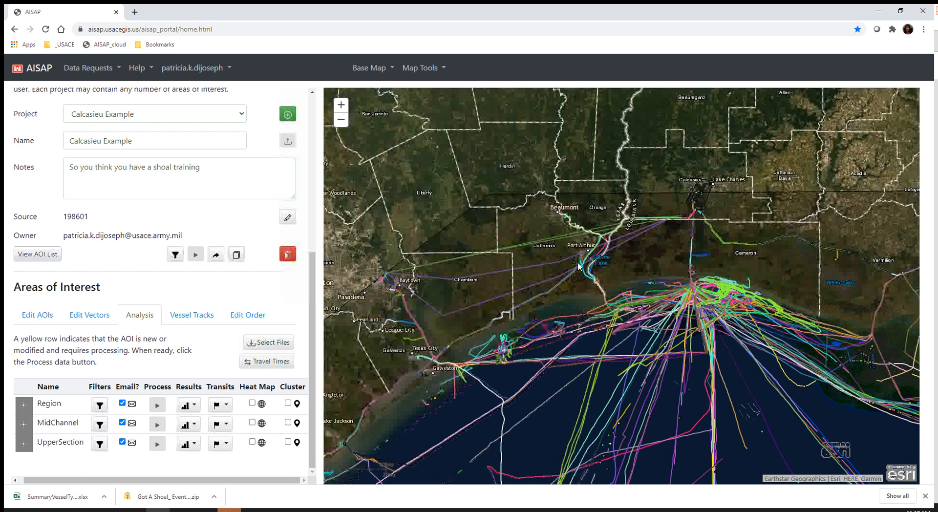
pyautogui.moveTo(441, 178); pyautogui.dragTo(383, 151)
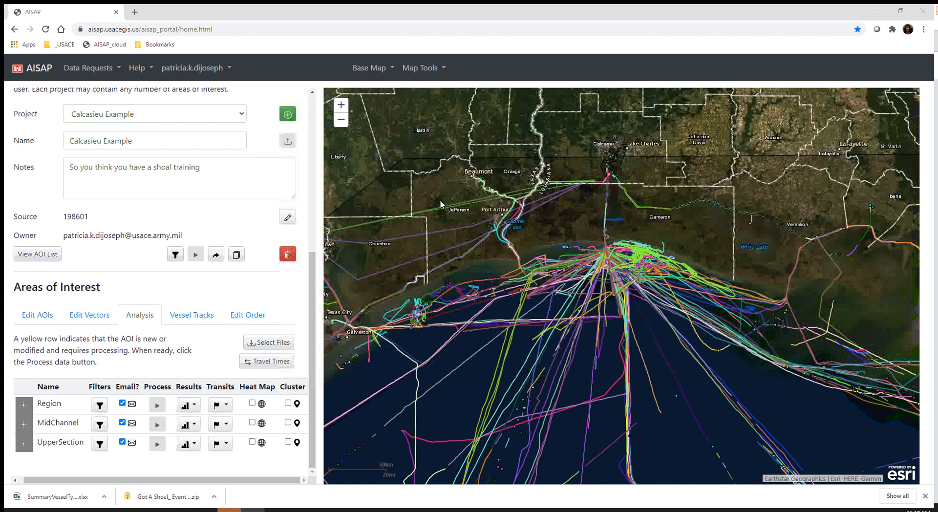
# - Set the vessel tracks to be colored by Vessel Type and update the map
pyautogui.click(443, 69)
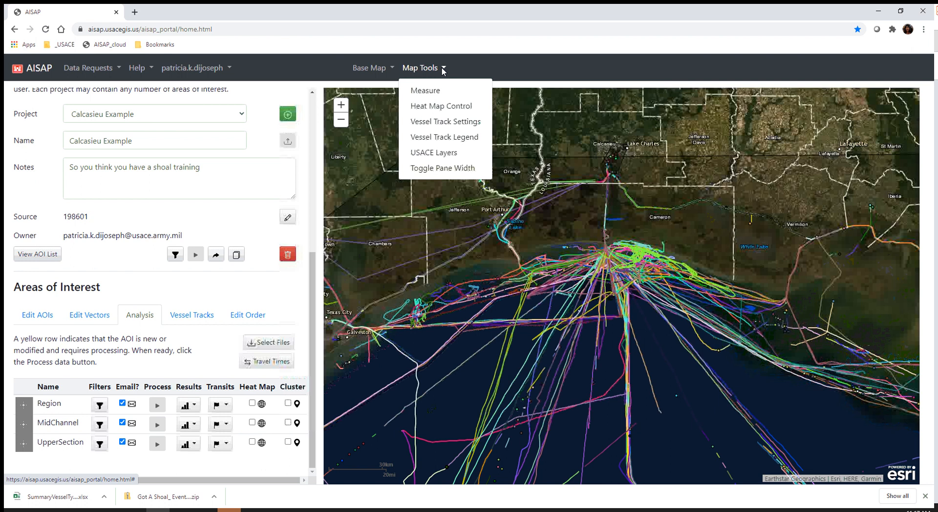
pyautogui.click(458, 121)
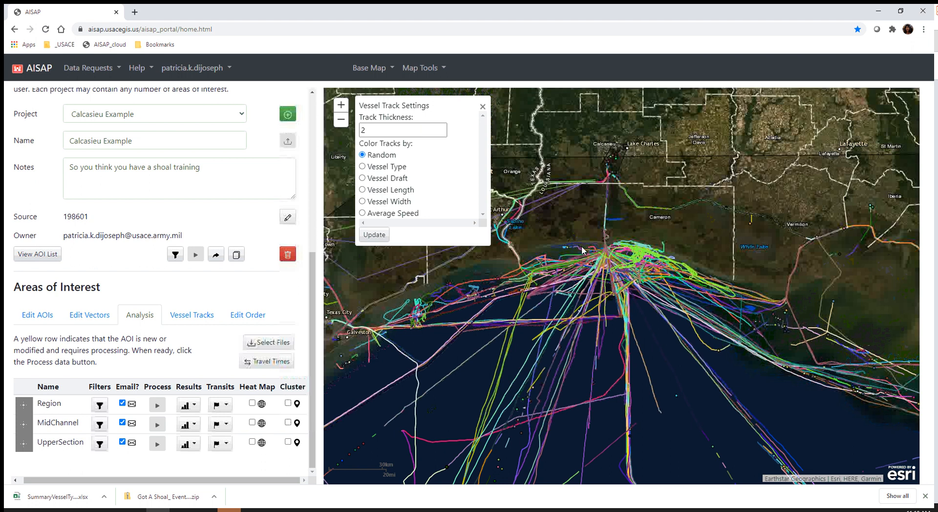
pyautogui.click(363, 167)
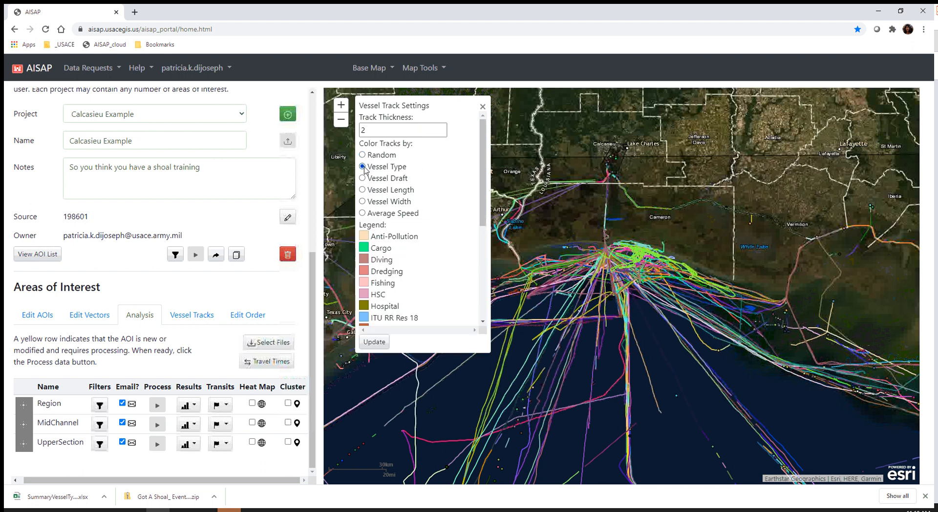
pyautogui.moveTo(480, 201); pyautogui.dragTo(481, 245)
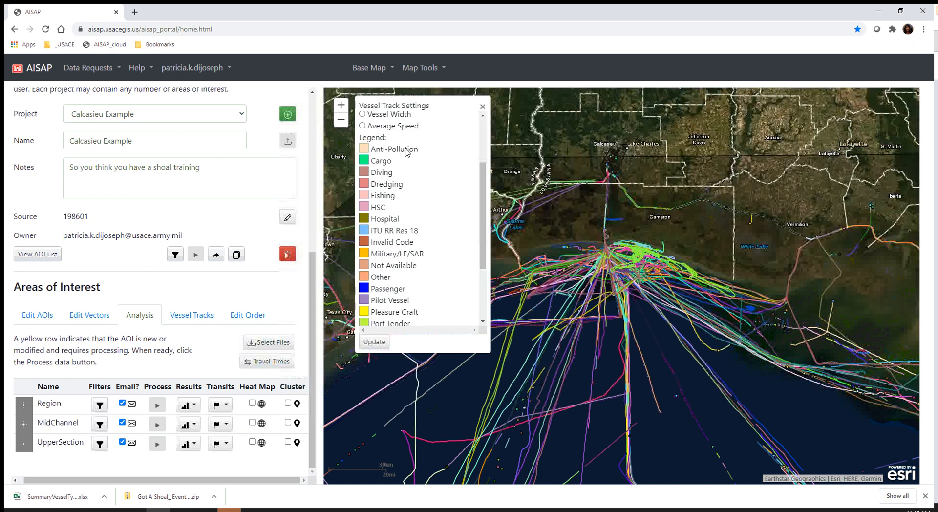
pyautogui.moveTo(484, 175)
pyautogui.mouseDown()
pyautogui.moveTo(485, 152)
pyautogui.moveTo(478, 192)
pyautogui.mouseUp()
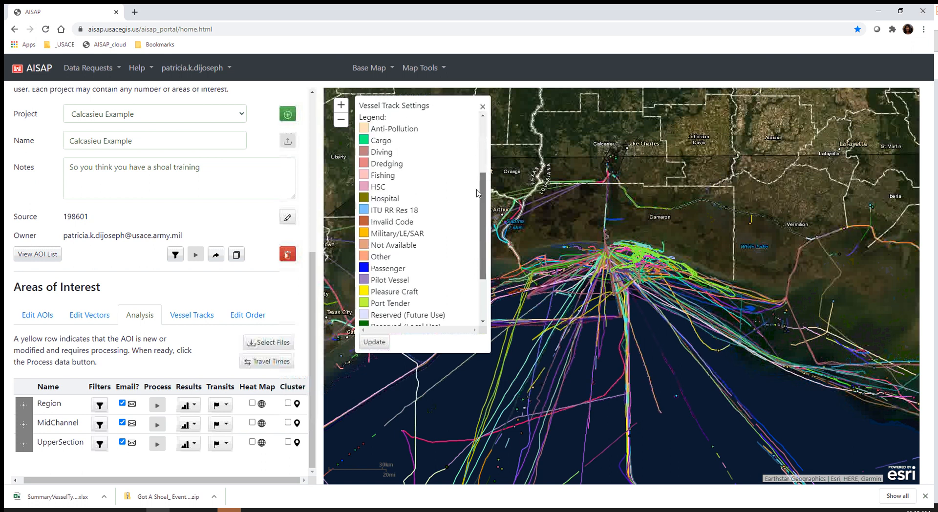
pyautogui.scroll(-3, 477, 192)
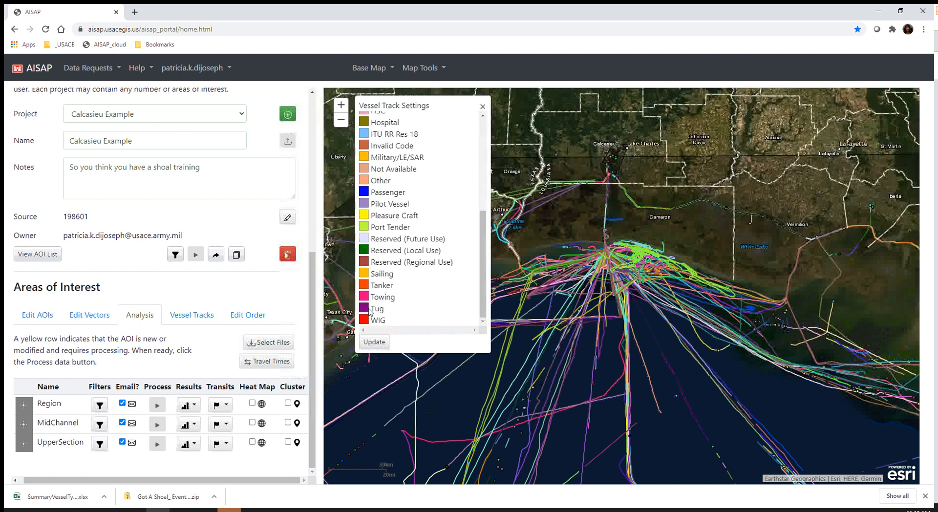
pyautogui.click(375, 342)
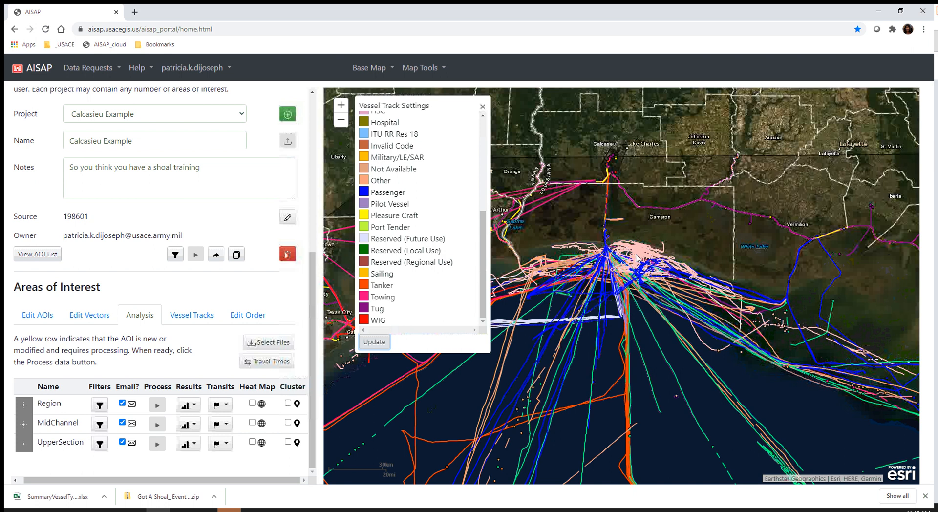
# - Review the vessel type colors against the mapped tracks and close the Vessel Track Settings
pyautogui.moveTo(481, 262); pyautogui.dragTo(480, 209)
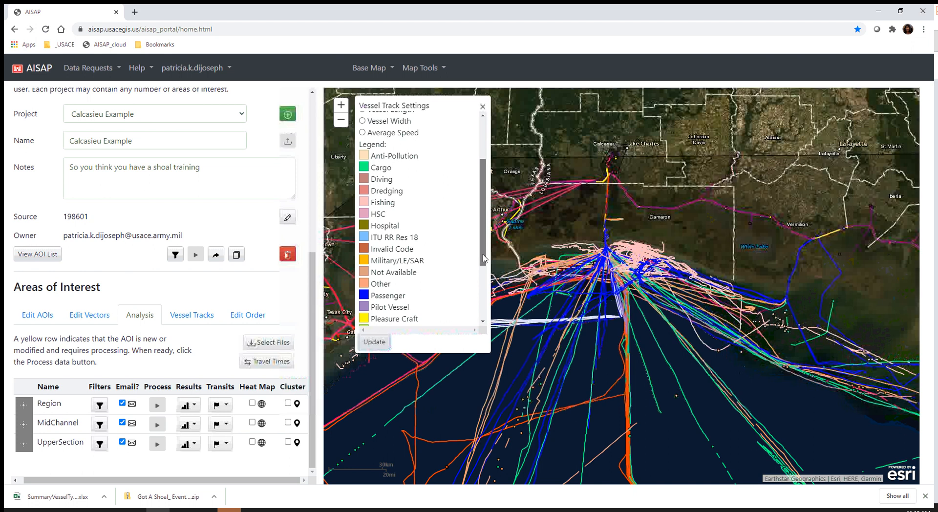
pyautogui.scroll(-3, 387, 202)
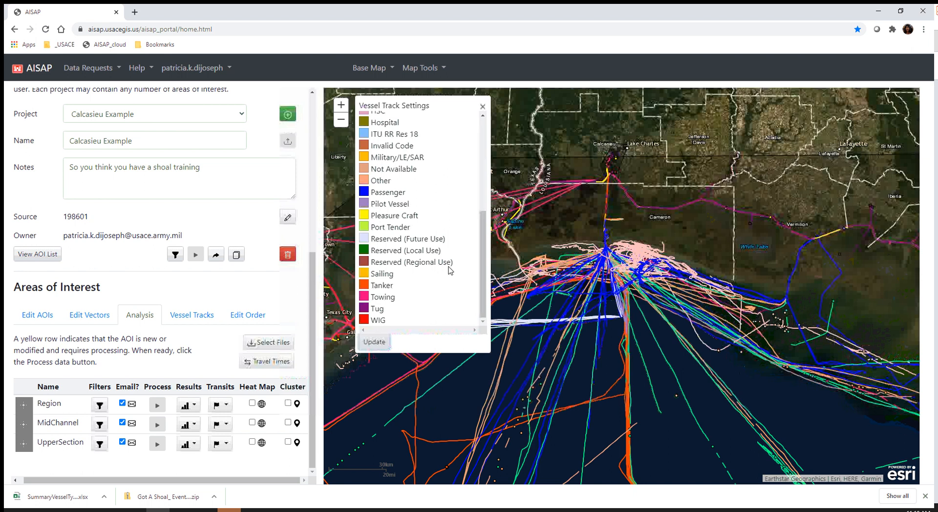
pyautogui.hotkey('alt', 'Tab')
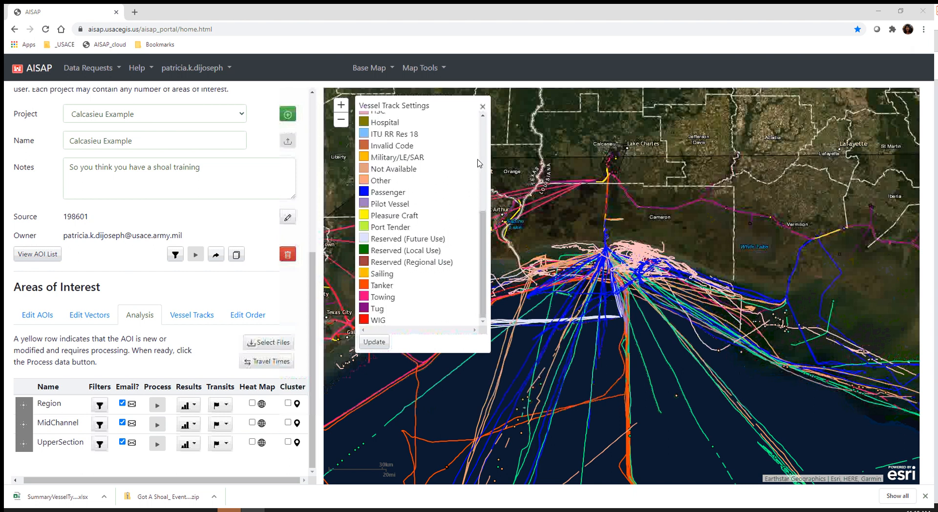
pyautogui.scroll(6, 482, 128)
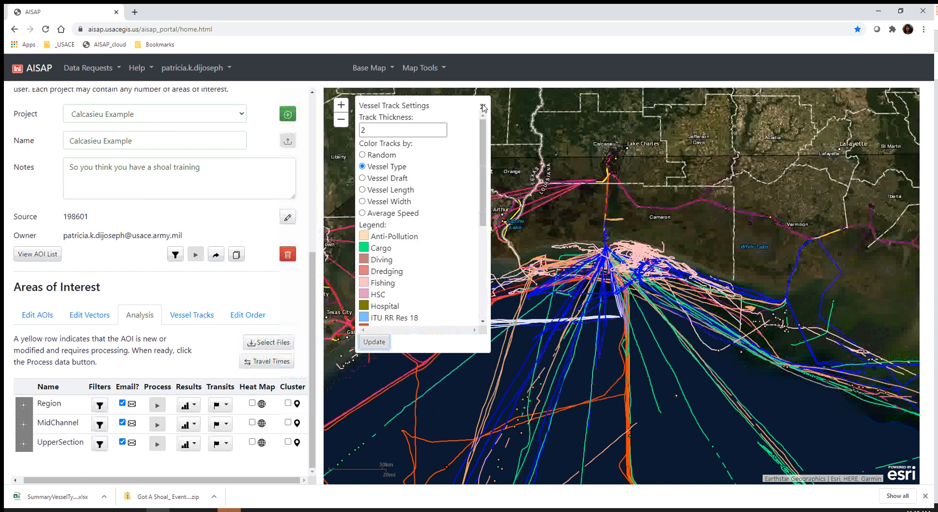
pyautogui.click(482, 106)
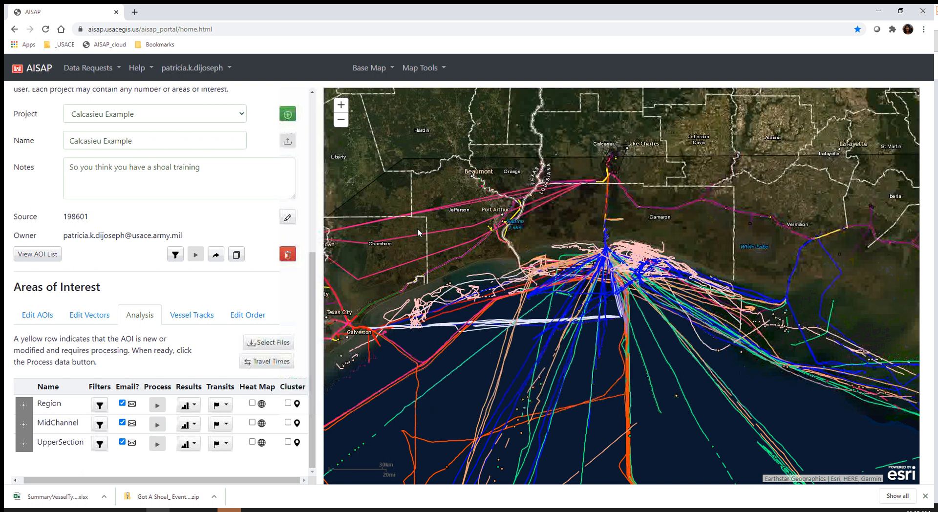
# - Display the Vessel Track Legend for vessel types over the map with the offshore tracks in view
pyautogui.click(442, 68)
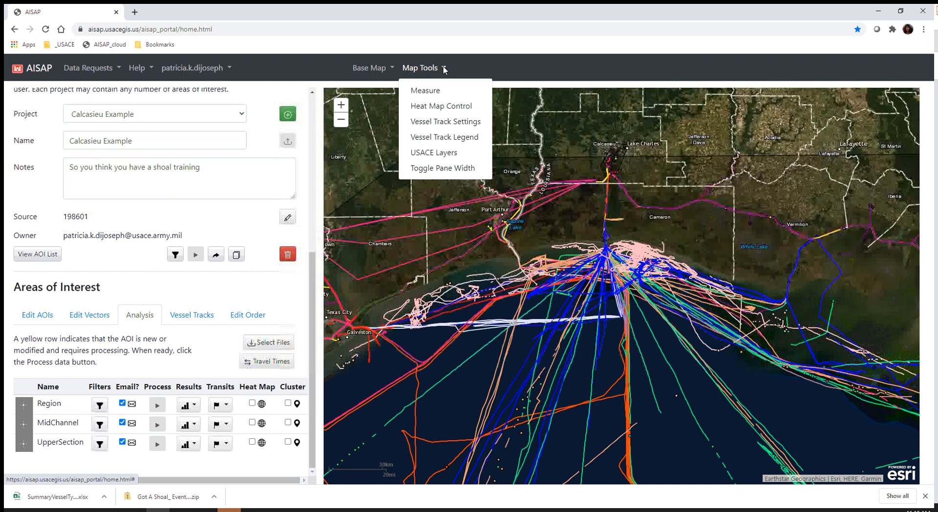
pyautogui.click(452, 139)
pyautogui.moveTo(518, 132); pyautogui.dragTo(630, 142)
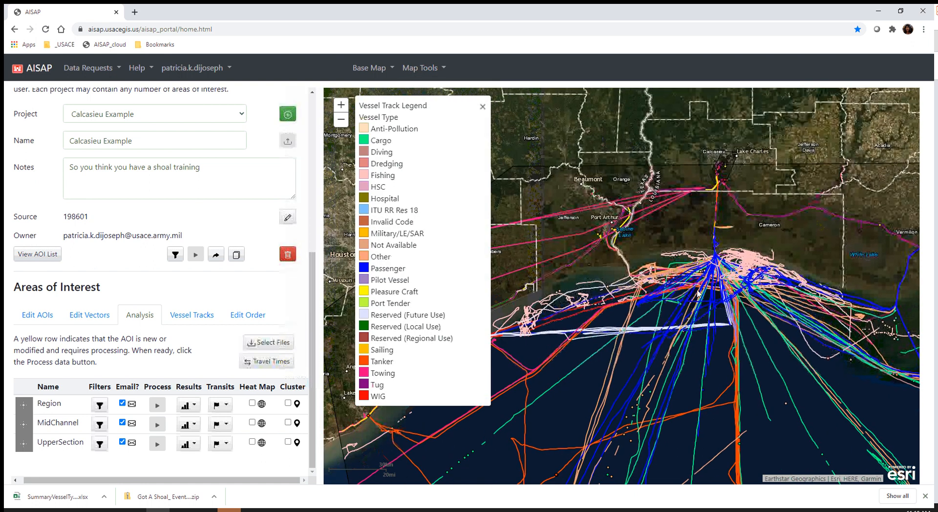
pyautogui.moveTo(573, 135); pyautogui.dragTo(503, 123)
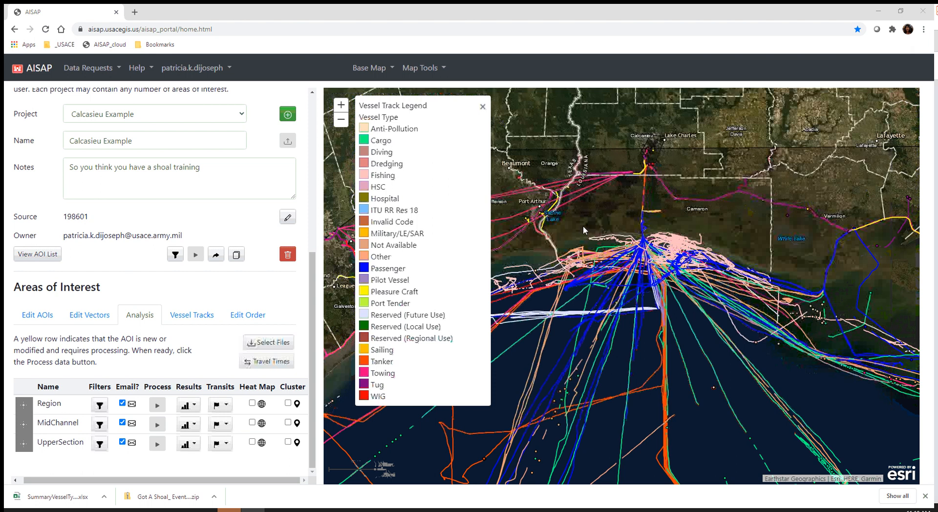
pyautogui.moveTo(595, 134); pyautogui.dragTo(629, 163)
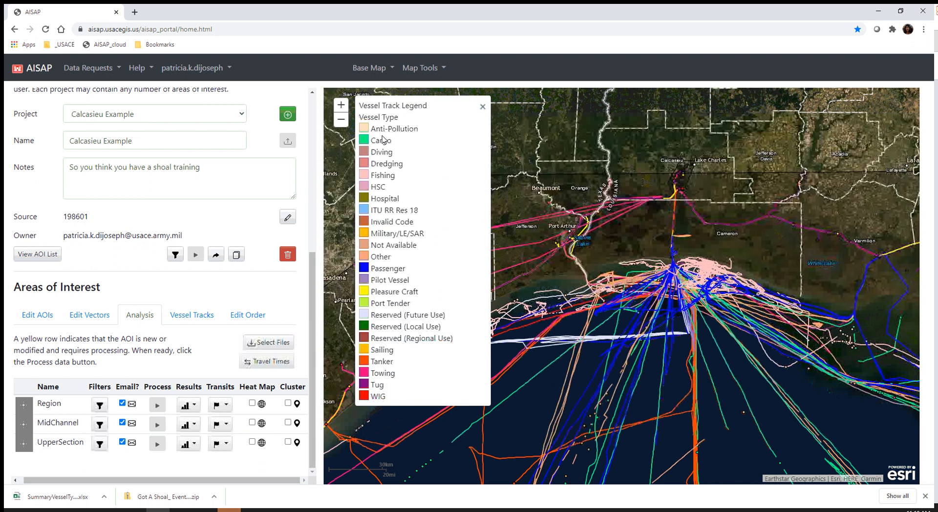
# - Inspect the channel reach and vessel transit details for the overlapping features at the ship channel's Gulf entrance south of Cameron
pyautogui.click(341, 105)
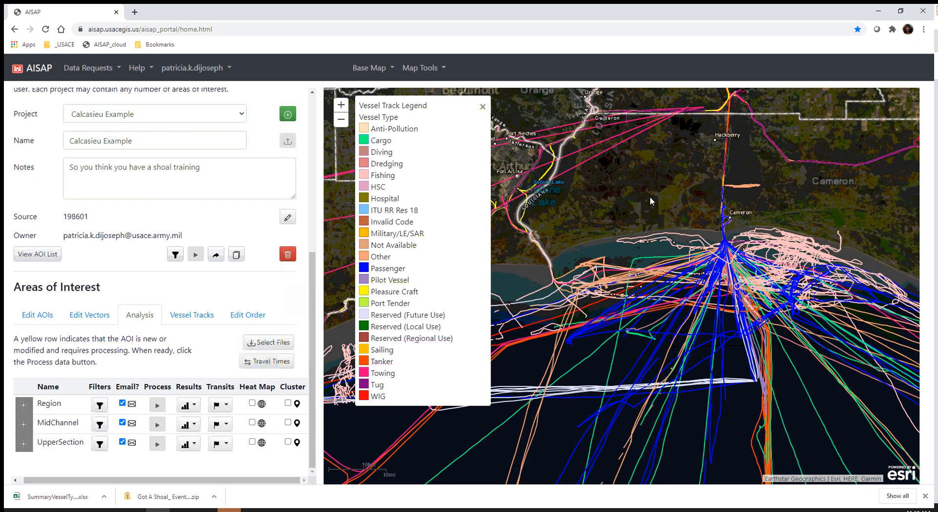
pyautogui.scroll(3, 650, 197)
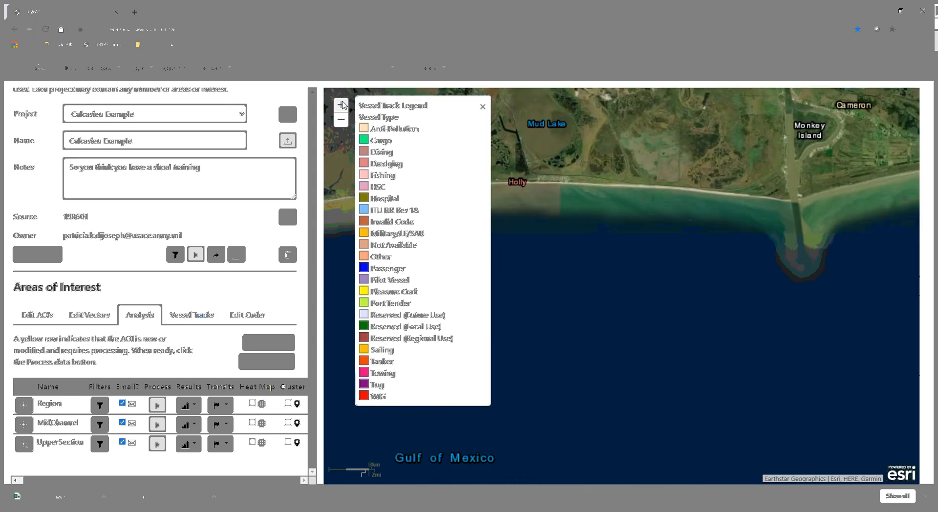
pyautogui.click(341, 104)
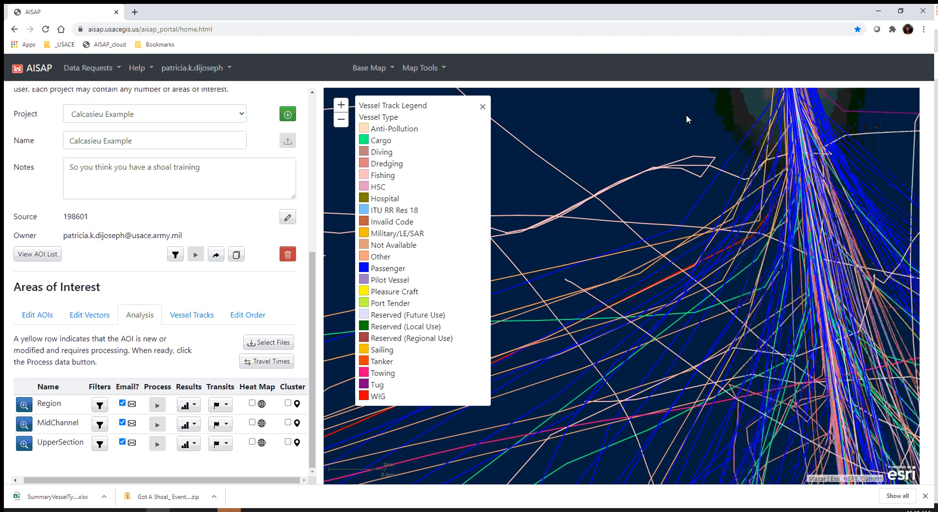
pyautogui.moveTo(687, 115); pyautogui.dragTo(627, 317)
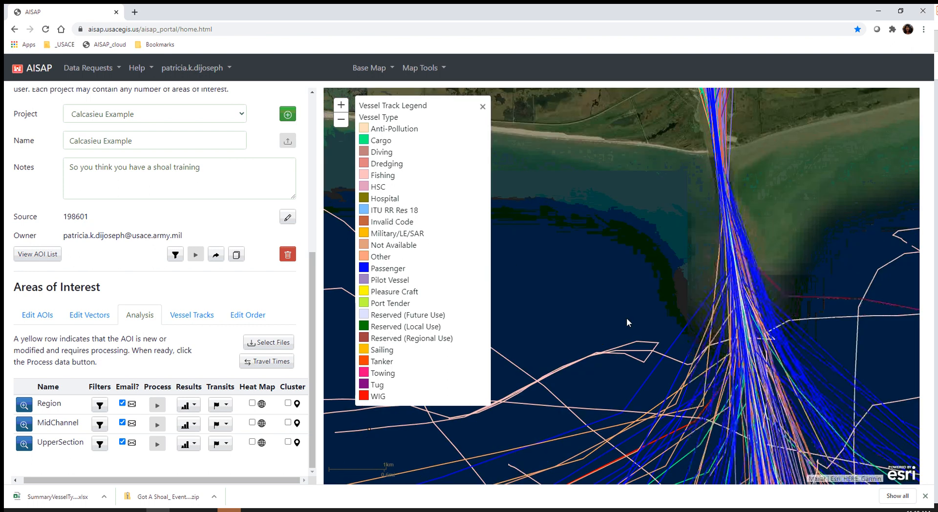
pyautogui.click(725, 302)
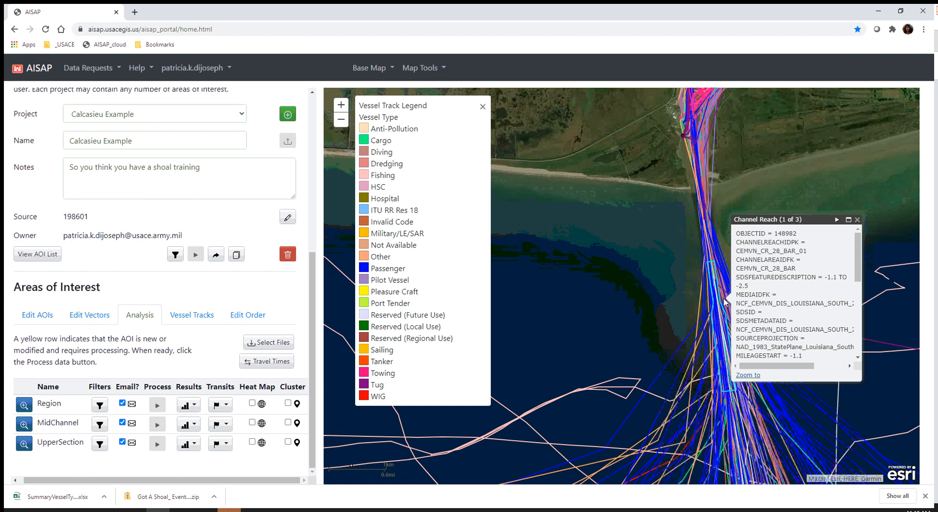
pyautogui.click(837, 220)
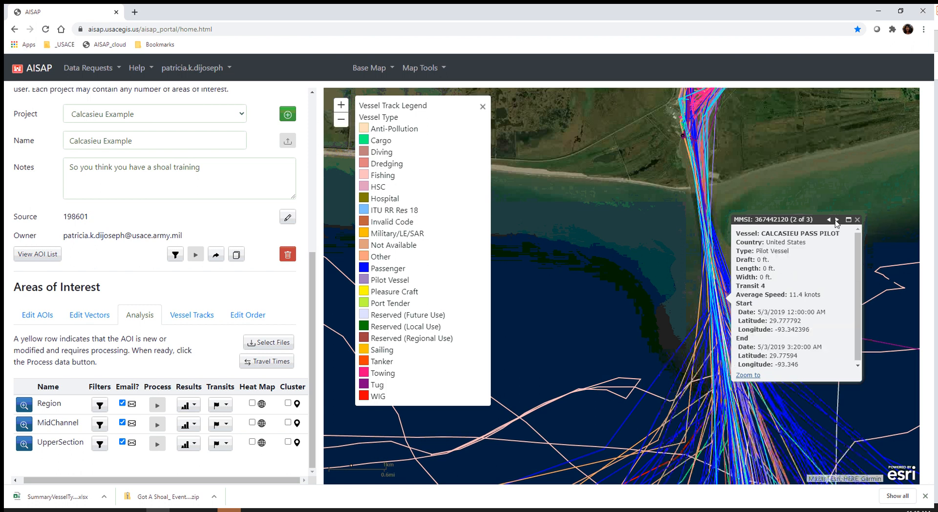
pyautogui.click(837, 220)
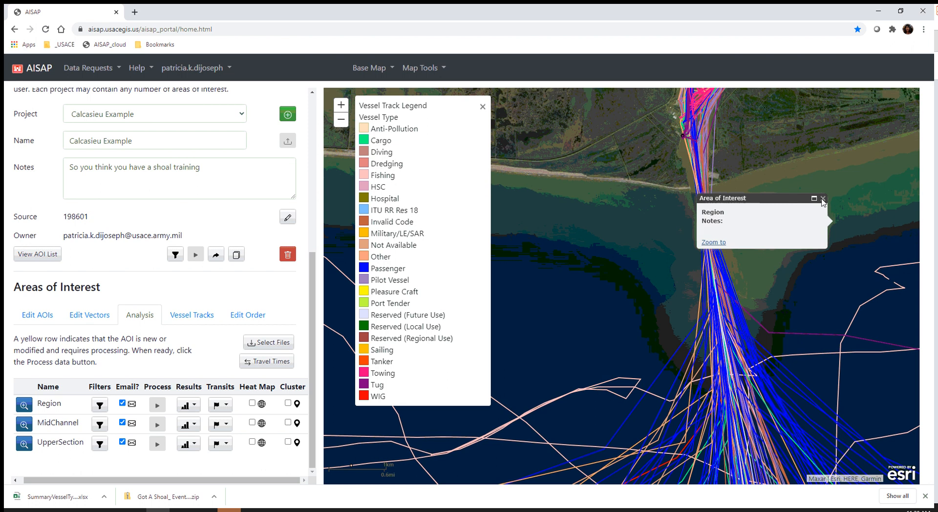
pyautogui.click(846, 252)
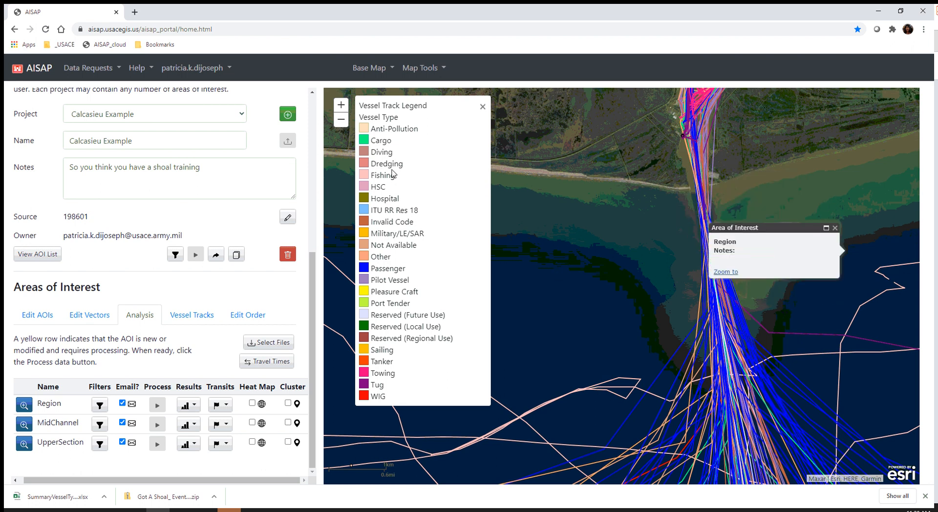
# - Inspect the vessel and transit details of a passenger vessel track on the eastern edge of the channel entrance bundle
pyautogui.click(341, 106)
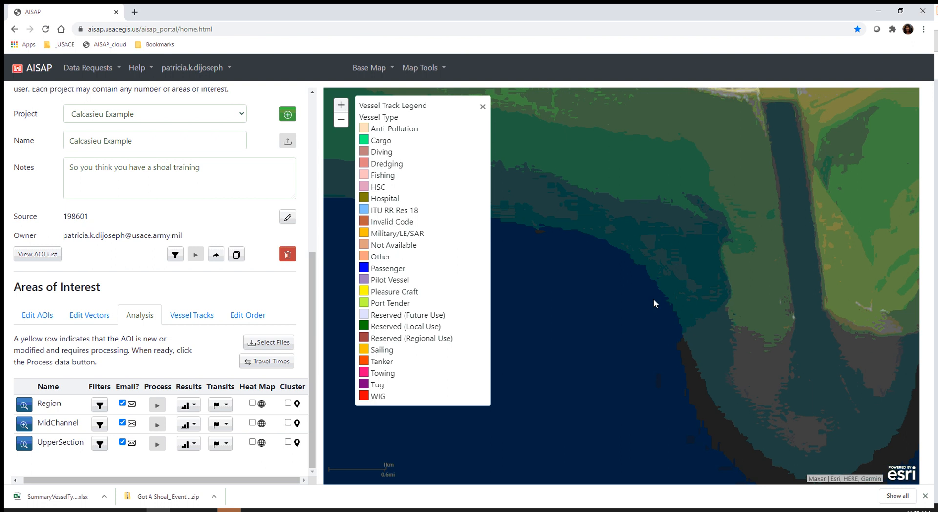
pyautogui.moveTo(583, 172); pyautogui.dragTo(429, 59)
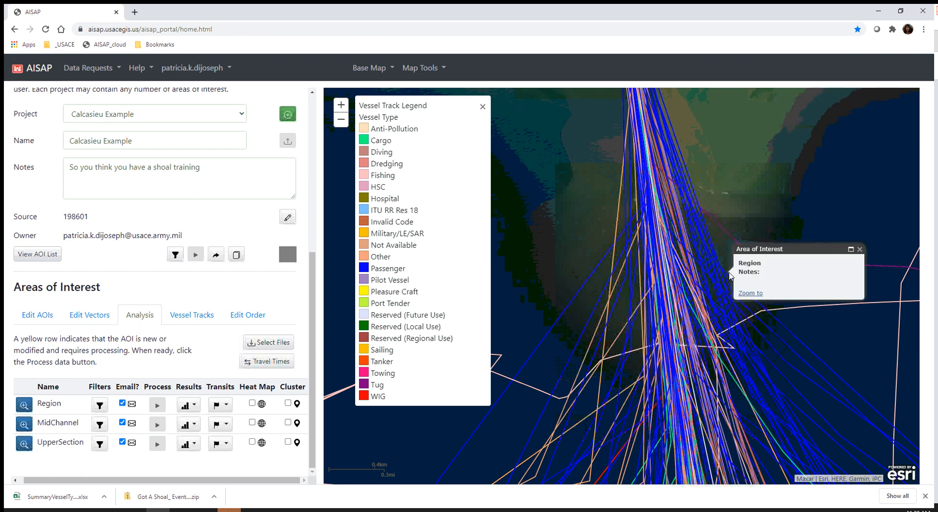
pyautogui.click(848, 251)
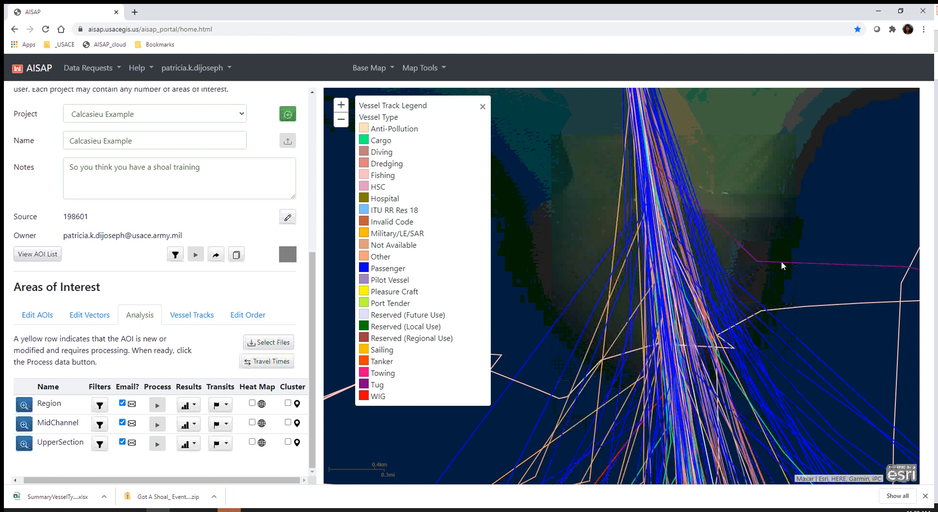
pyautogui.click(722, 269)
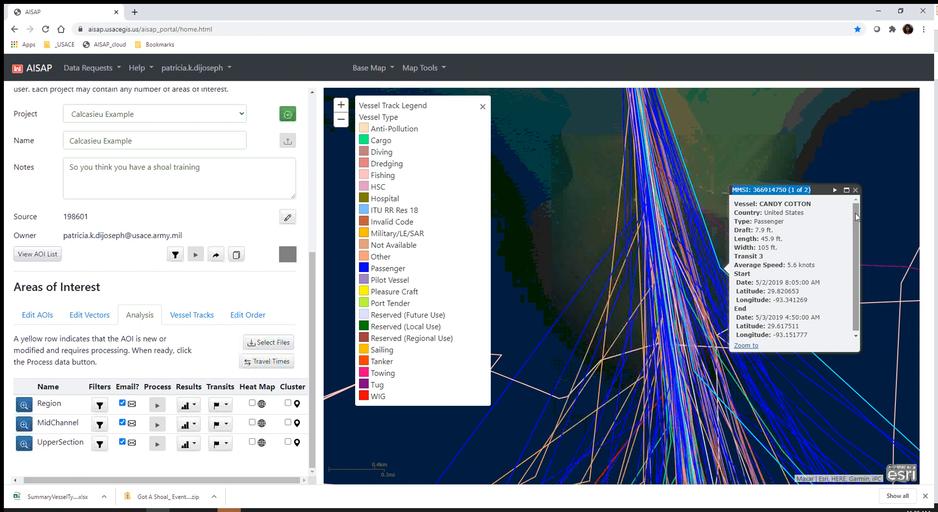
pyautogui.scroll(-1, 862, 245)
pyautogui.scroll(1, 862, 246)
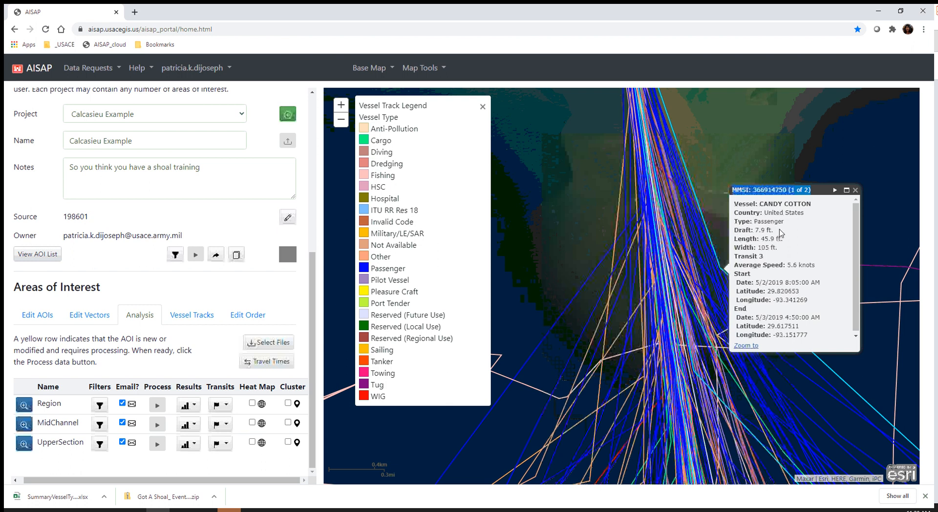
# - Finish reading the passenger vessel's transit details and close its information popup
pyautogui.moveTo(855, 250); pyautogui.dragTo(859, 264)
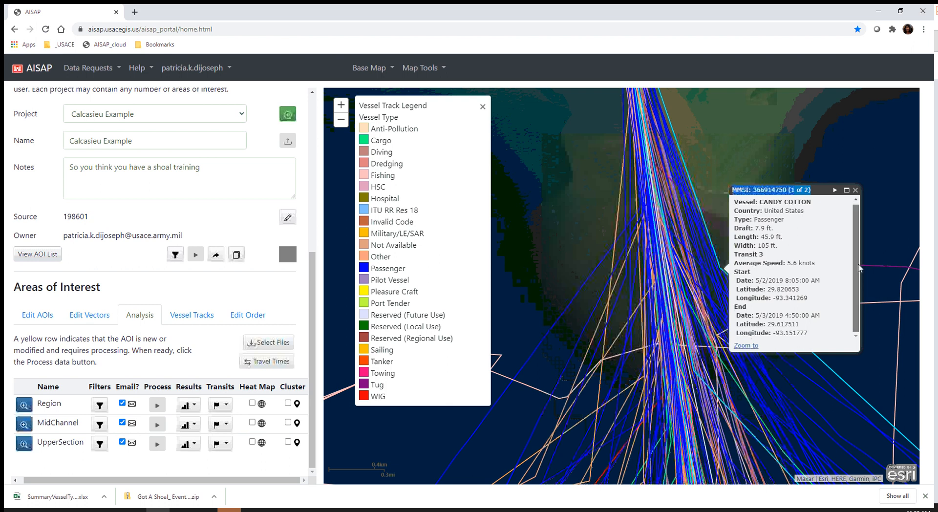
pyautogui.click(856, 193)
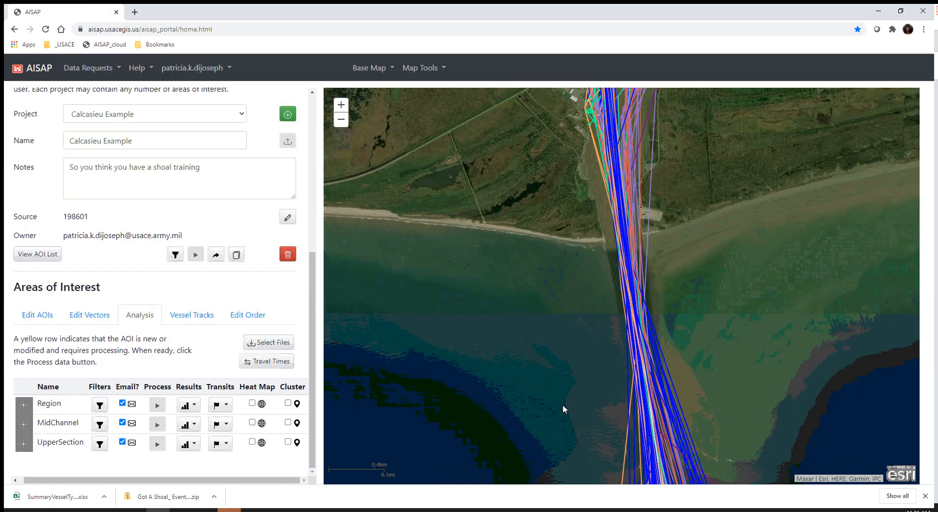
# - Examine the colored vessel tracks along the Calcasieu Ship Channel from the Gulf entrance north to the western docks near Calcasieu Pass
pyautogui.click(341, 106)
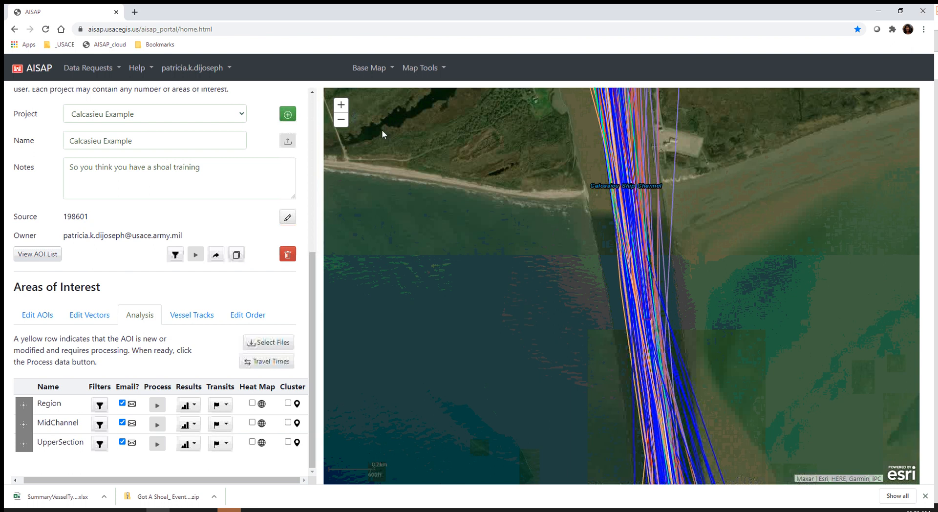
pyautogui.moveTo(365, 216); pyautogui.dragTo(408, 315)
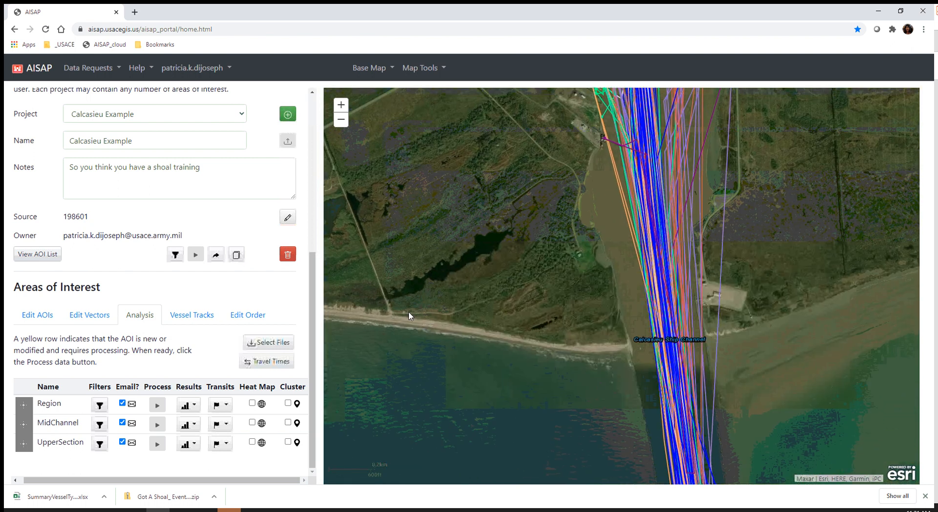
pyautogui.moveTo(579, 195); pyautogui.dragTo(515, 192)
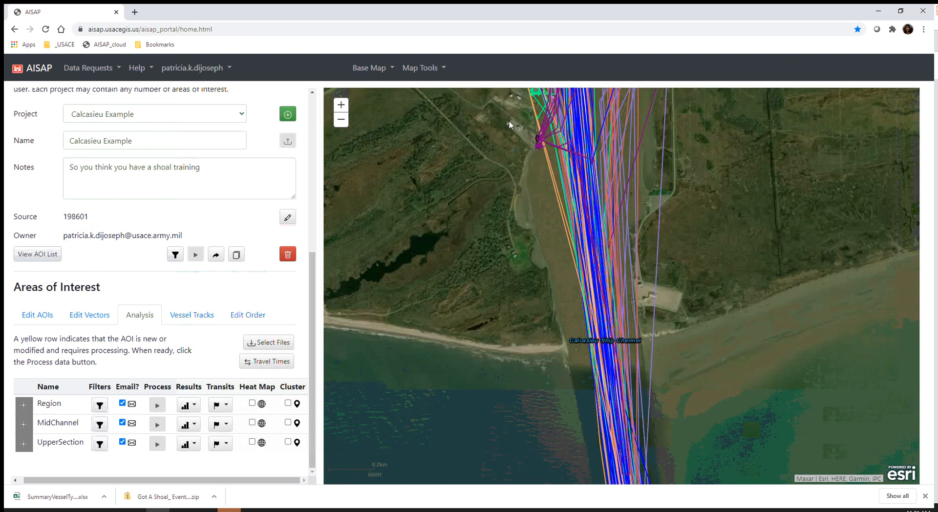
pyautogui.moveTo(509, 124); pyautogui.dragTo(524, 55)
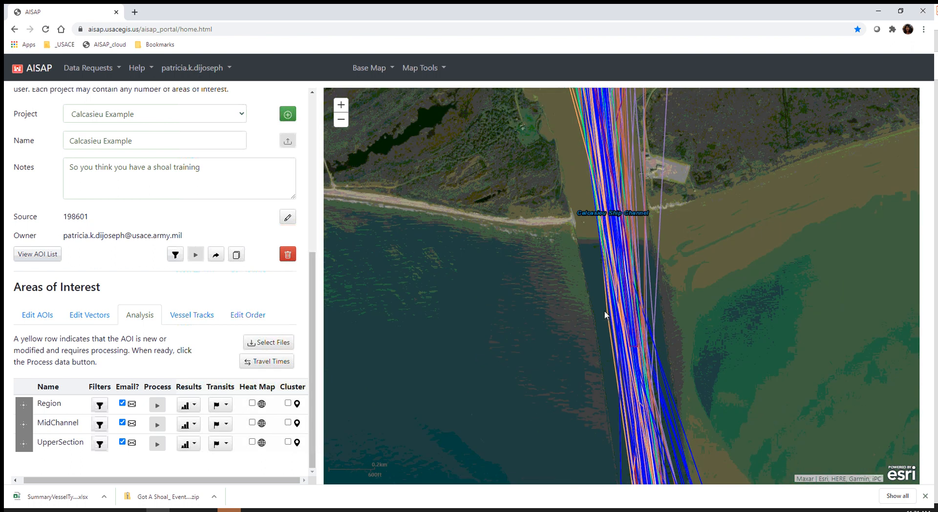
pyautogui.moveTo(517, 149); pyautogui.dragTo(559, 225)
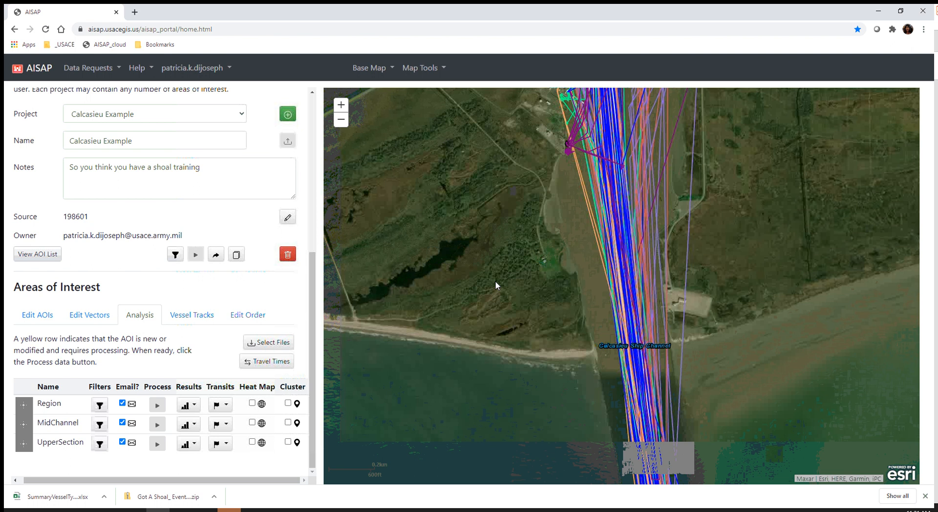
pyautogui.moveTo(498, 99); pyautogui.dragTo(470, 239)
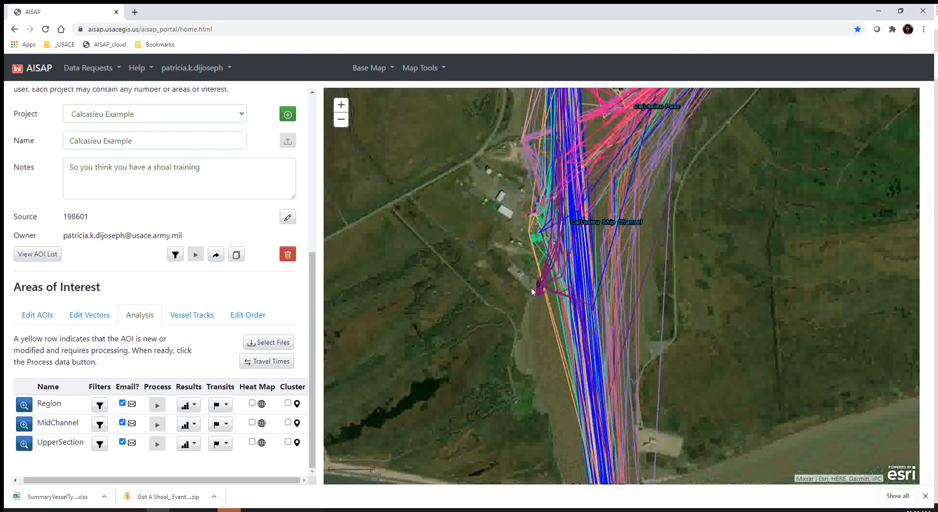
pyautogui.moveTo(498, 324); pyautogui.dragTo(487, 287)
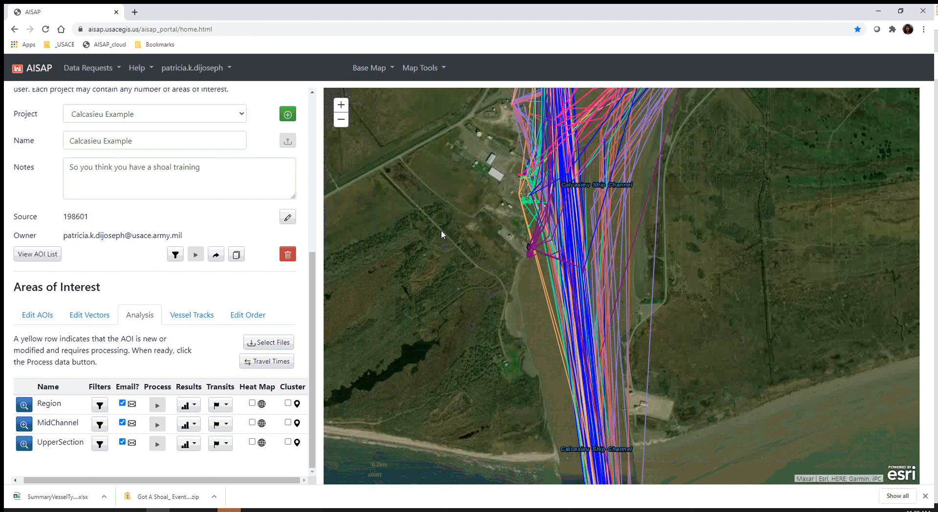
pyautogui.moveTo(497, 170); pyautogui.dragTo(524, 226)
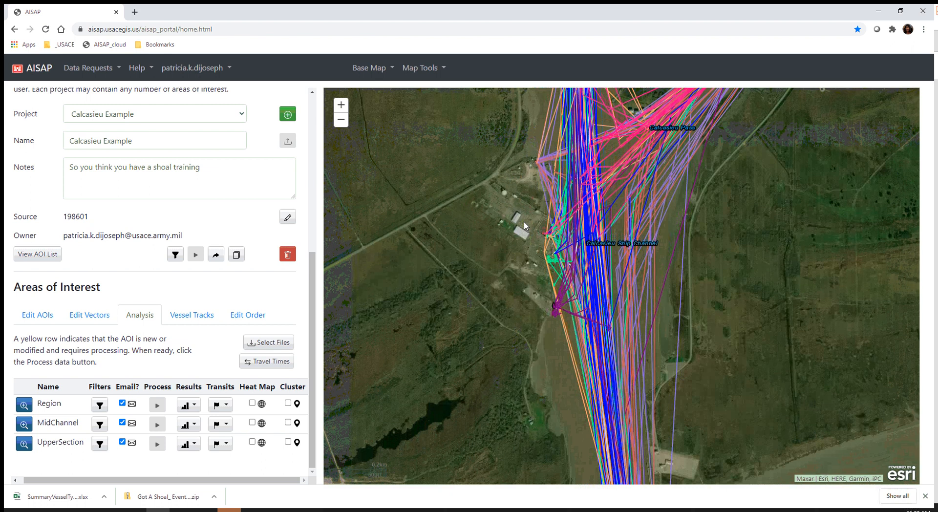
pyautogui.click(527, 222)
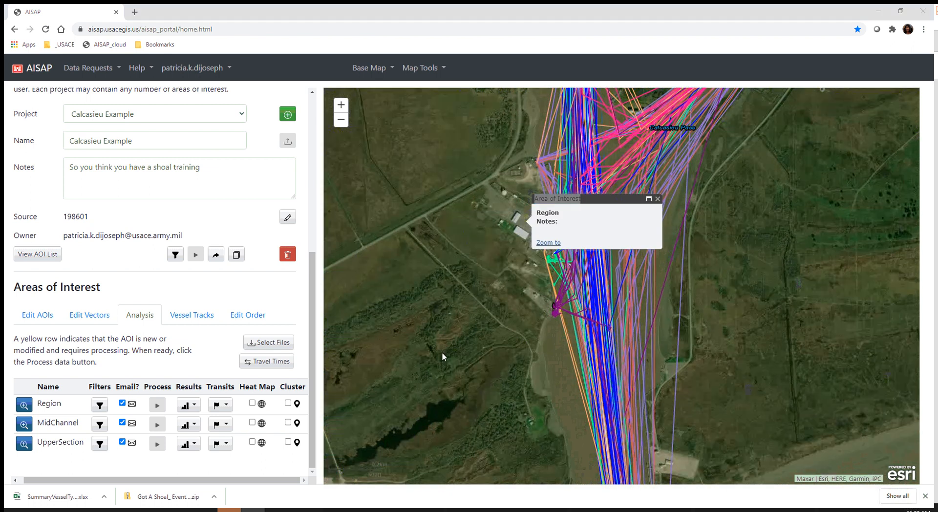
pyautogui.click(658, 201)
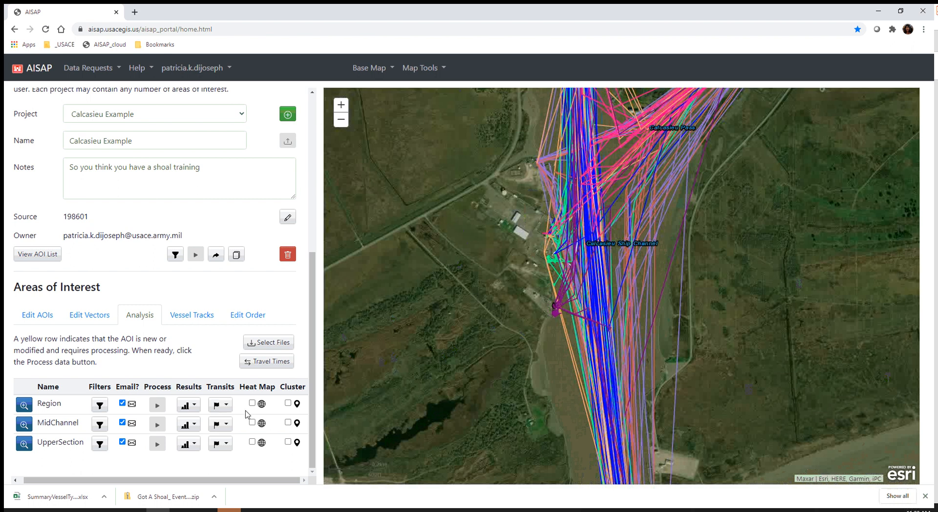
# - Clear the mapped vessel transits of the Region area from the map
pyautogui.click(228, 407)
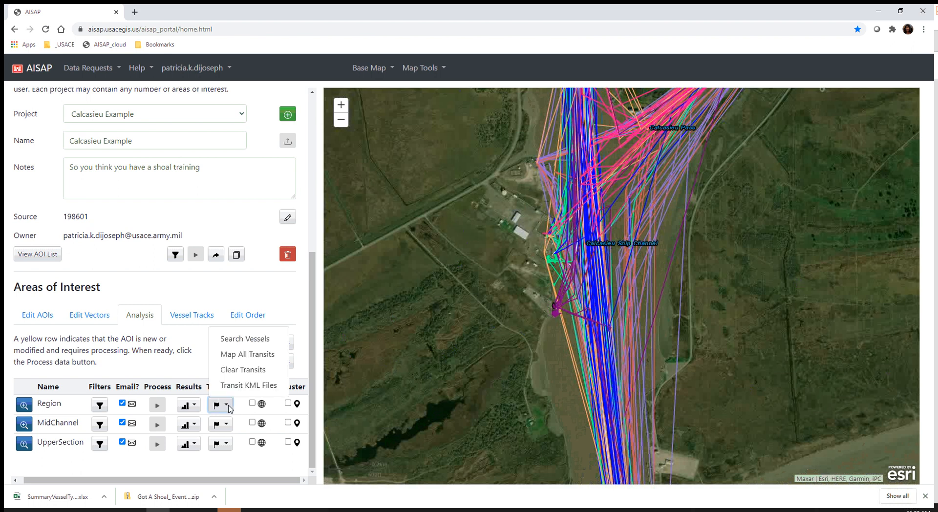
pyautogui.click(248, 373)
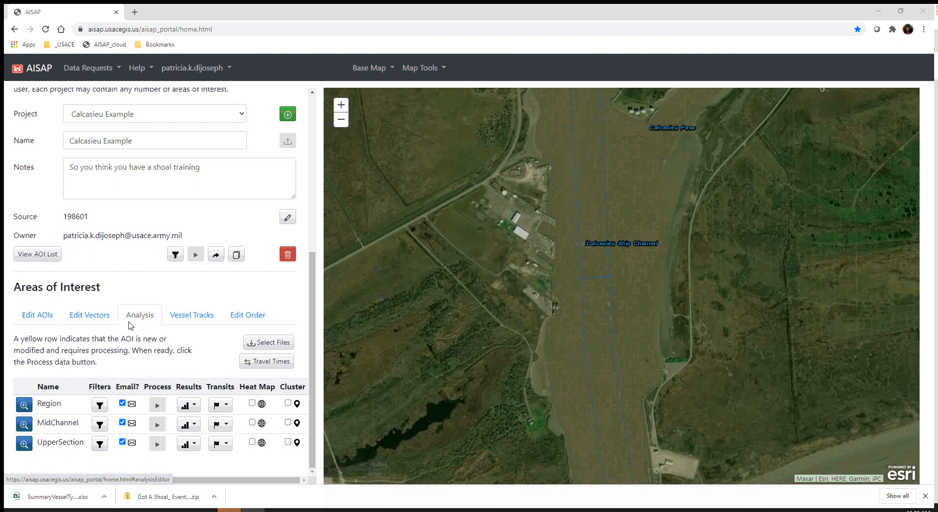
# - Zoom the map to the MidChannel area, review the list of vessels recorded in it, and close the list
pyautogui.click(24, 428)
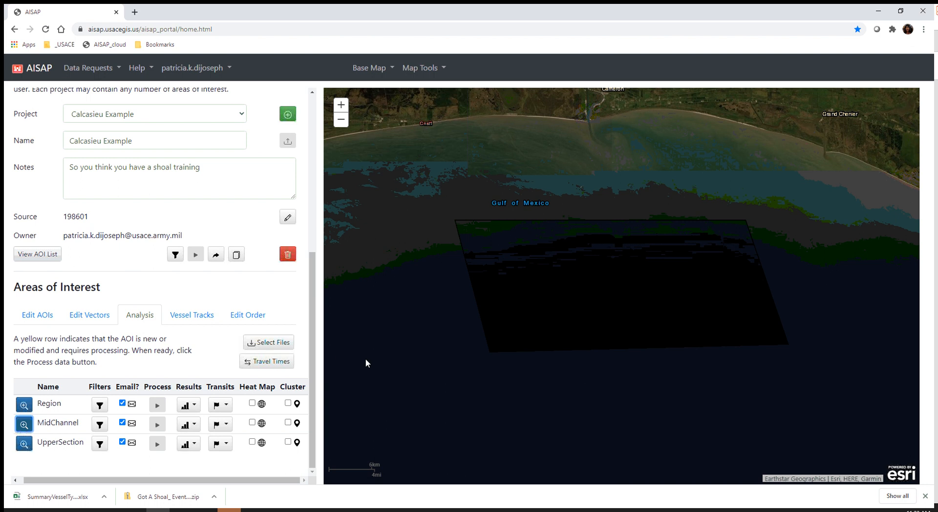
pyautogui.click(195, 426)
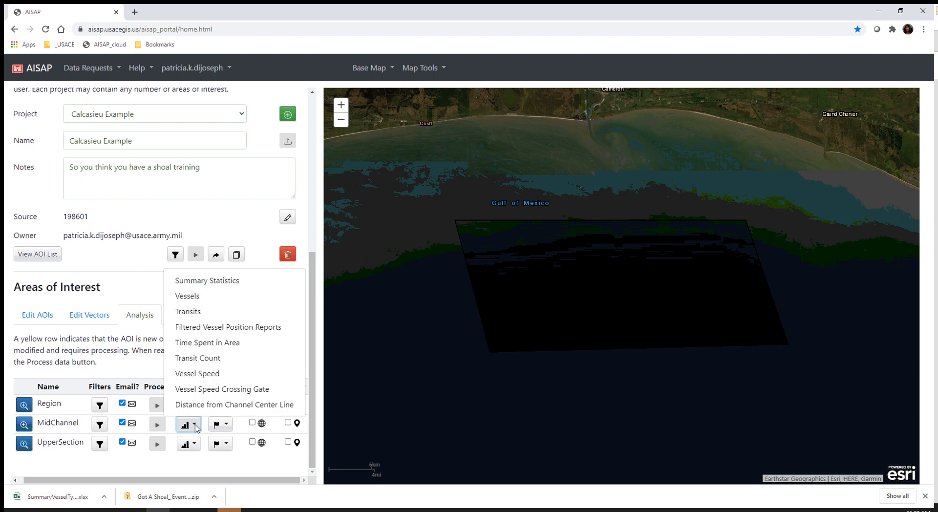
pyautogui.click(200, 296)
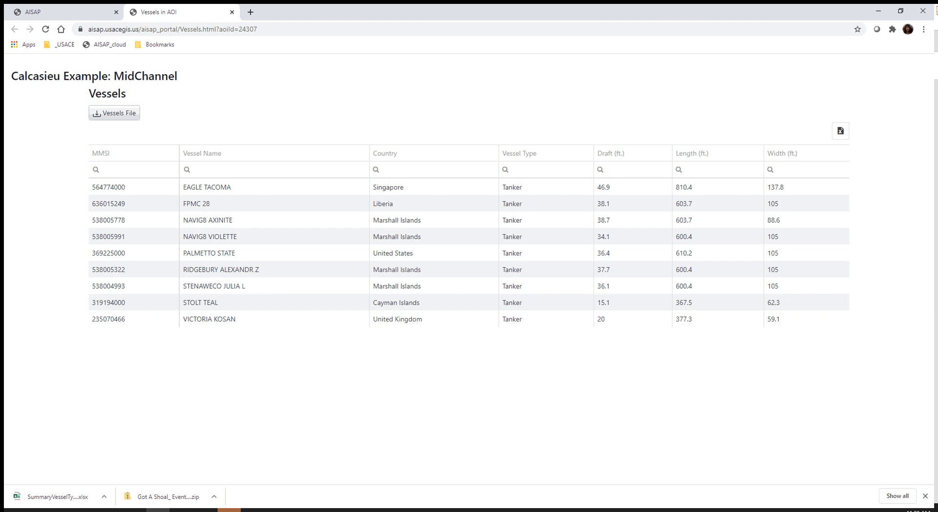
pyautogui.click(253, 511)
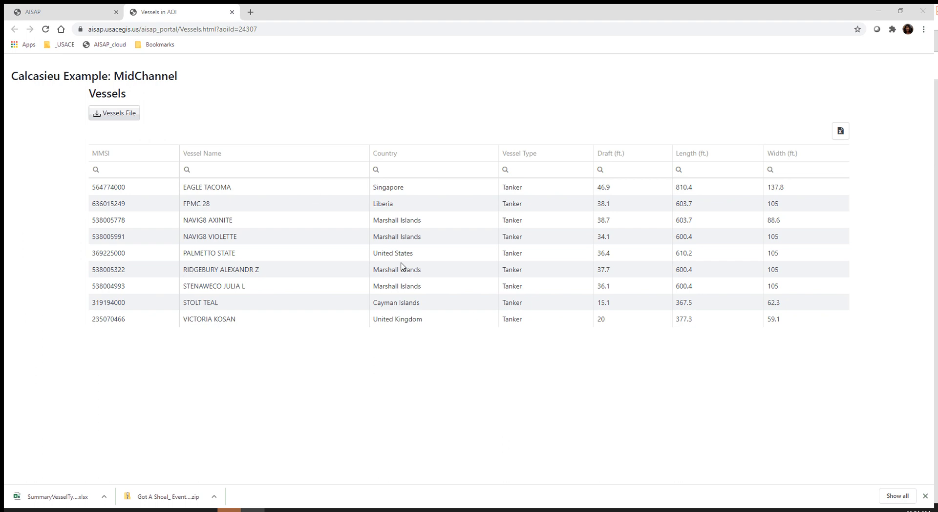
pyautogui.click(232, 12)
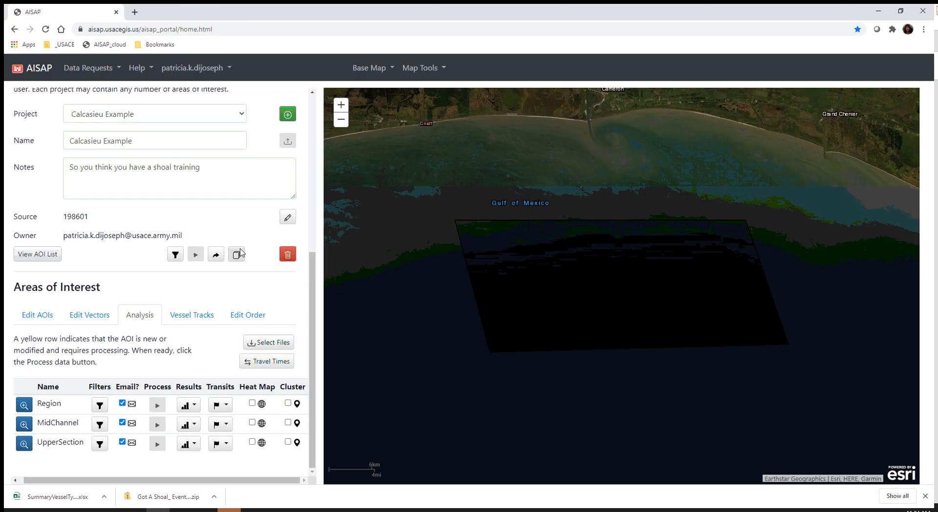
# - Review the Time Spent in Area results for the MidChannel area and close the report
pyautogui.click(197, 406)
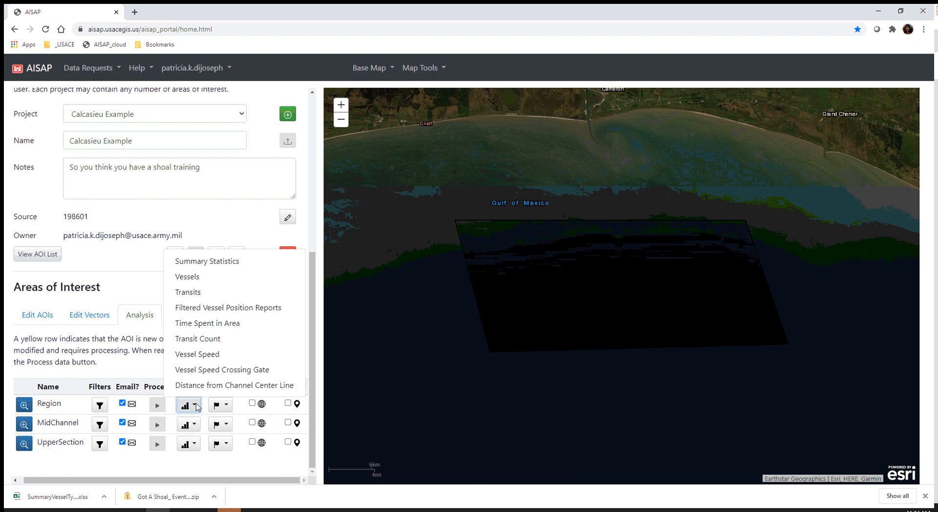
pyautogui.click(140, 367)
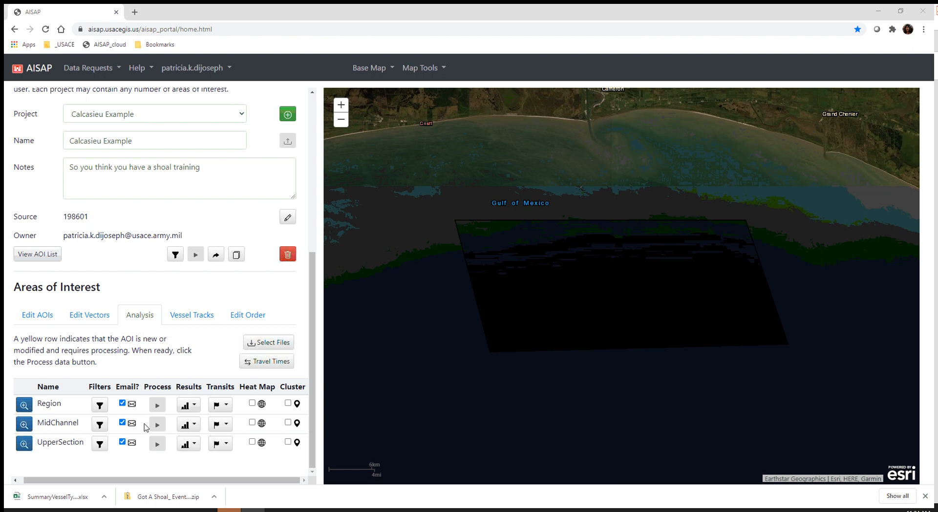
pyautogui.click(198, 427)
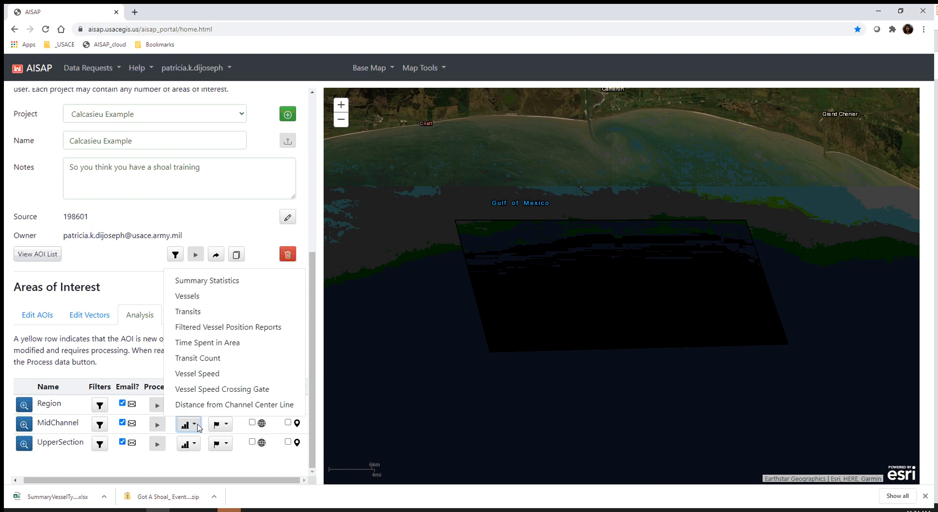
pyautogui.click(204, 344)
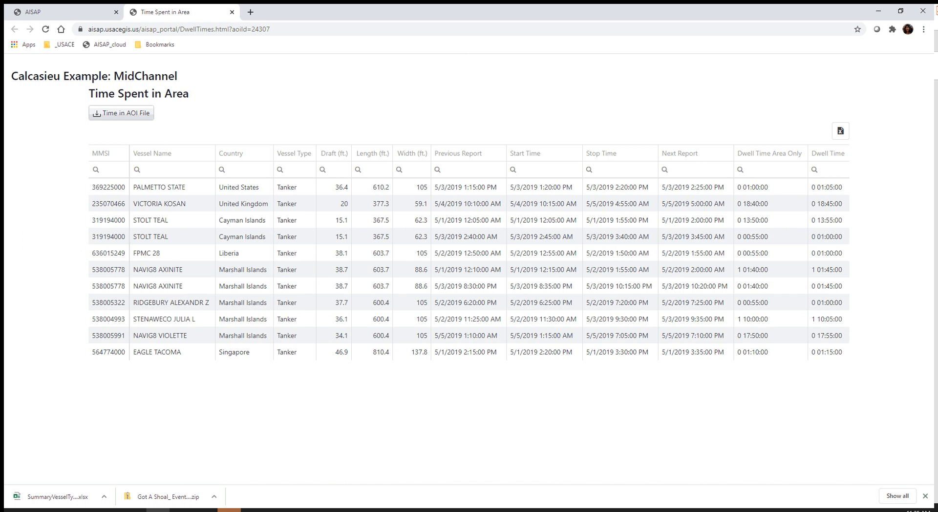
pyautogui.hotkey('alt', 'Tab')
pyautogui.click(233, 12)
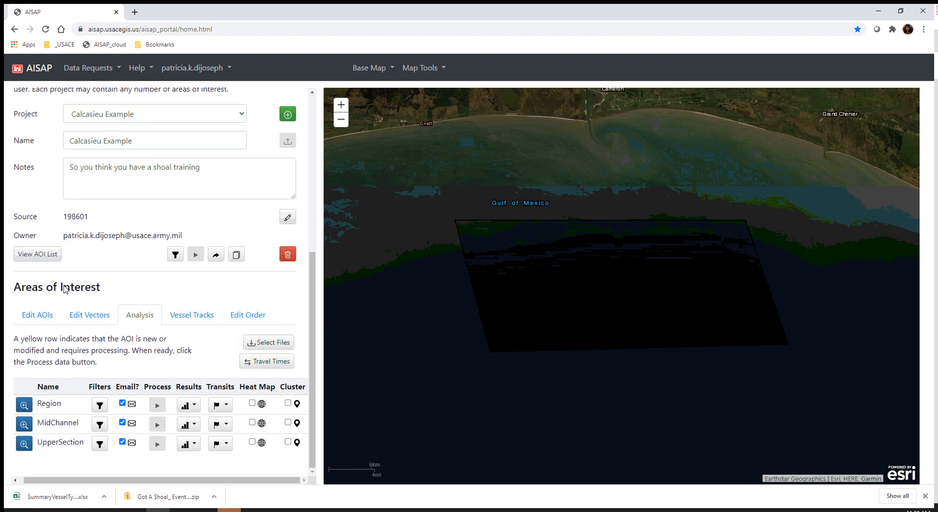
# - Calculate the vessel travel times between the MidChannel and UpperSection areas, review them, and close the report
pyautogui.click(270, 363)
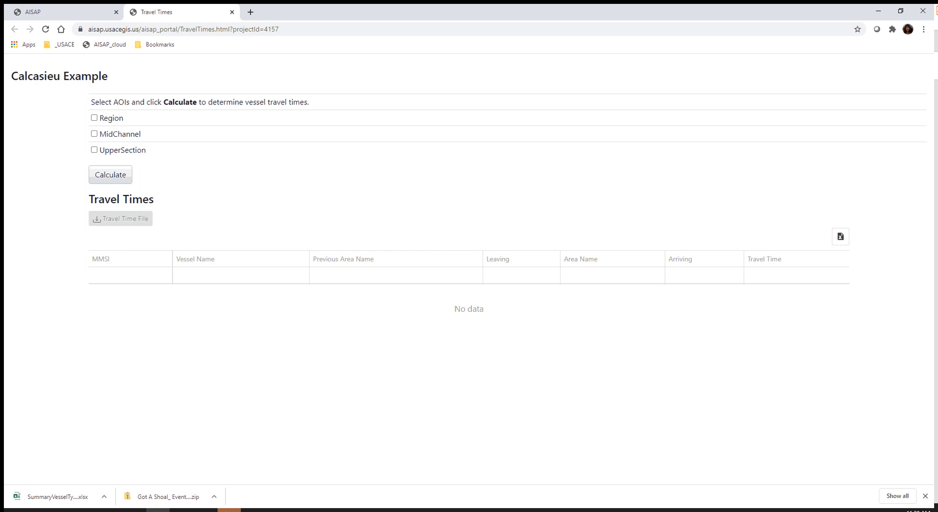
pyautogui.click(253, 511)
pyautogui.click(95, 135)
pyautogui.click(96, 152)
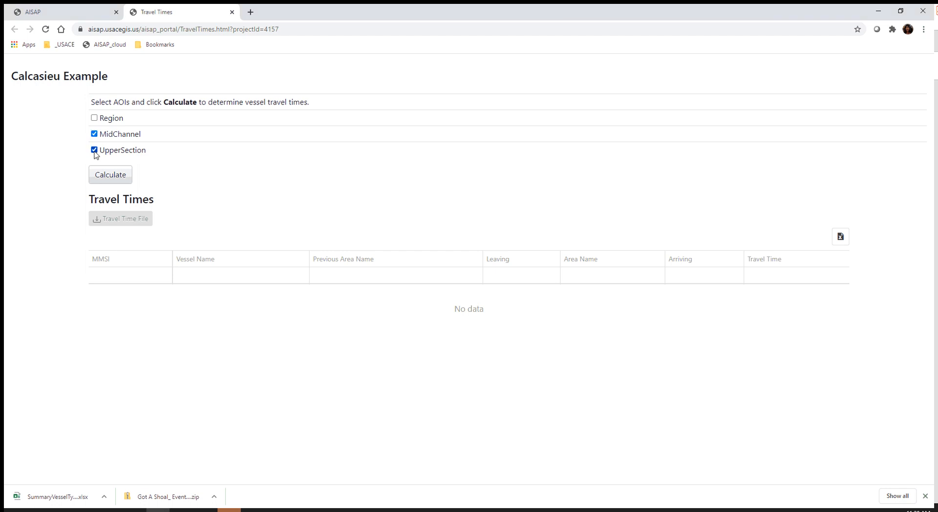
pyautogui.click(107, 177)
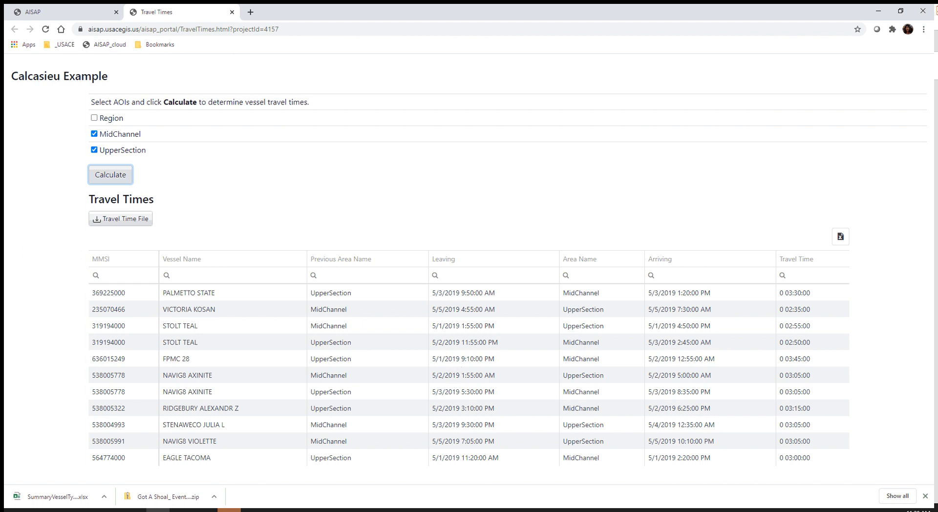
pyautogui.click(253, 510)
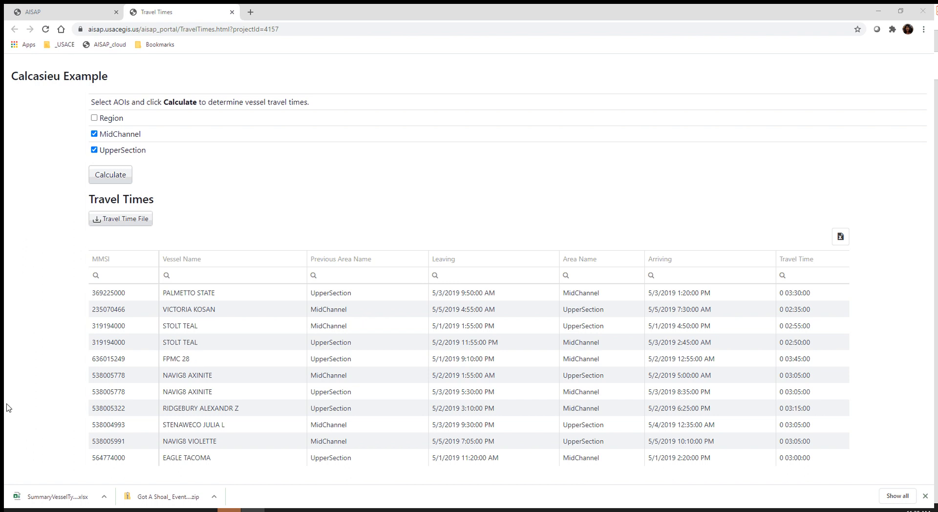
pyautogui.click(232, 11)
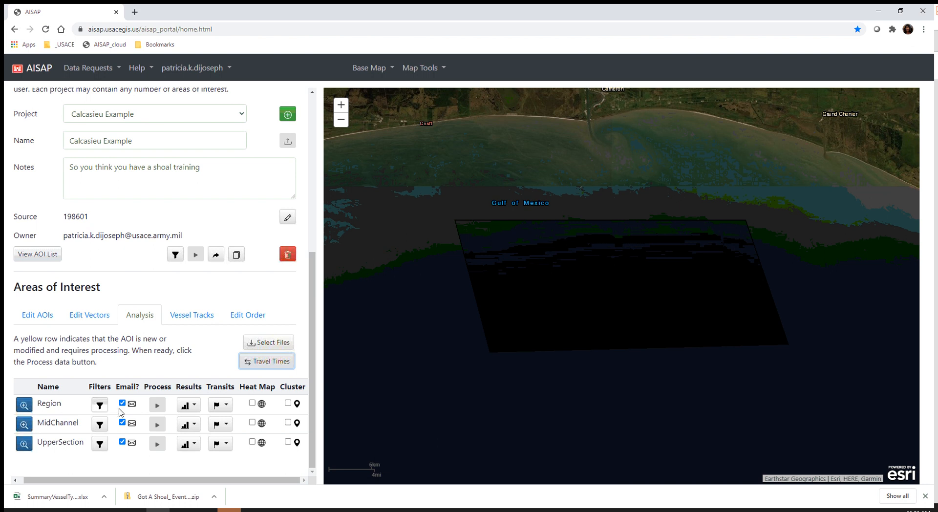
# - Review the Summary Statistics charts and data tables for the Region area and close the report
pyautogui.click(194, 405)
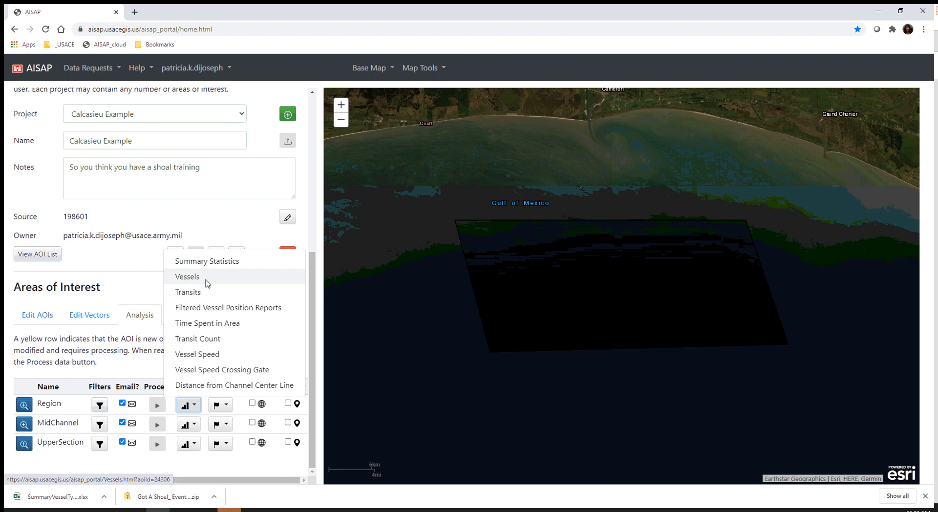
pyautogui.click(198, 261)
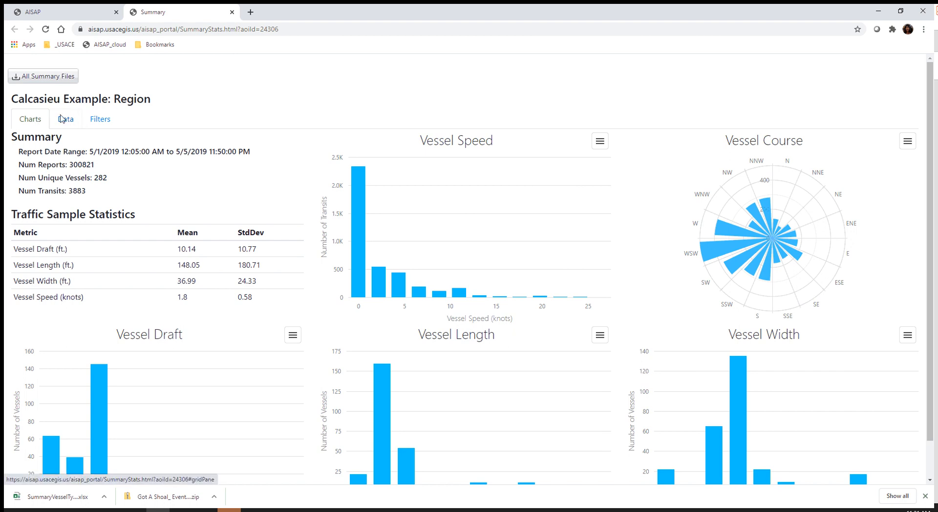
pyautogui.click(61, 119)
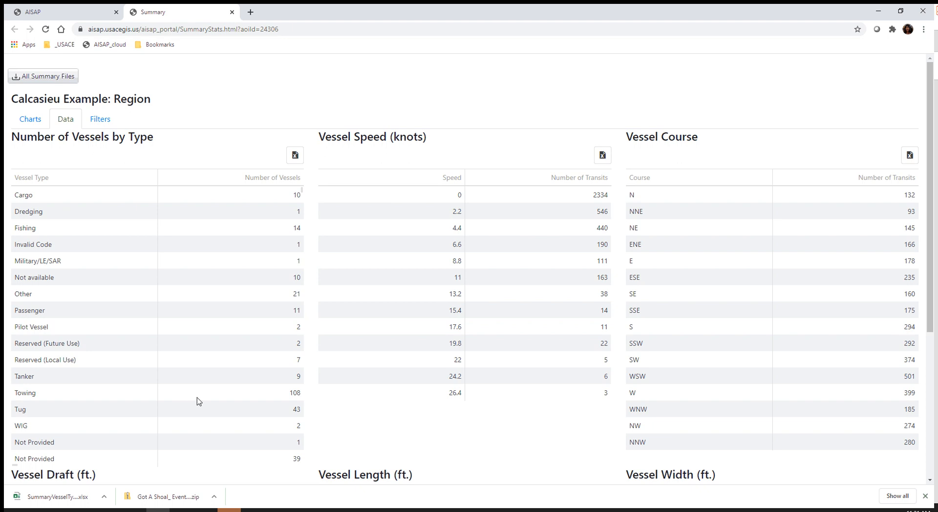
pyautogui.click(232, 11)
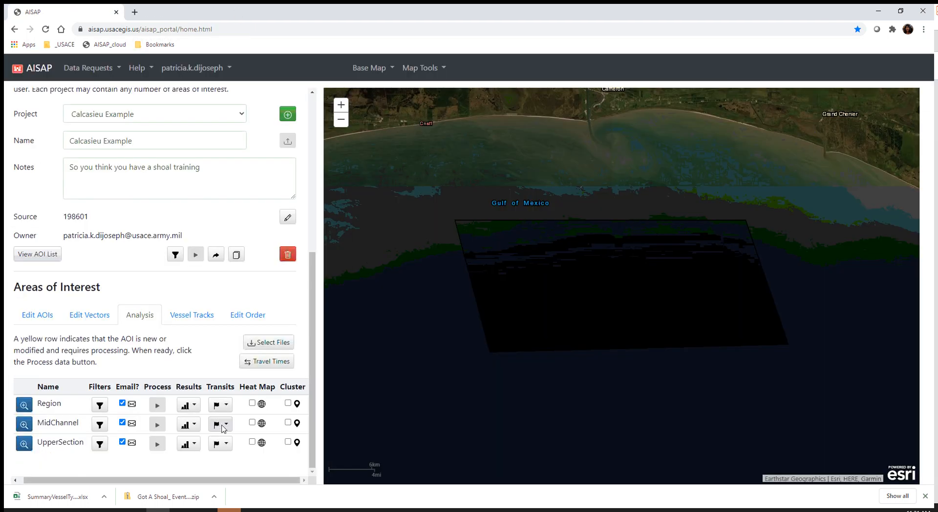